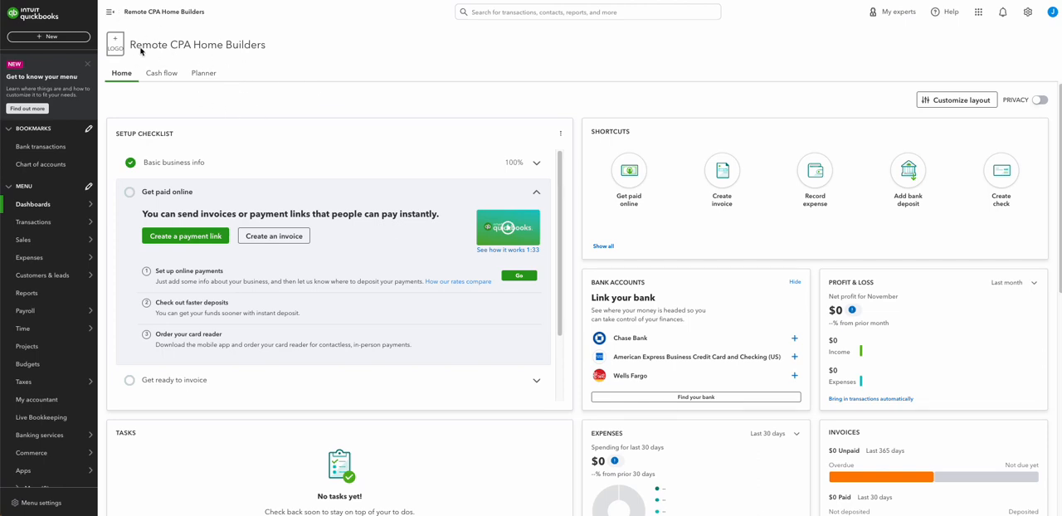
pyautogui.click(47, 38)
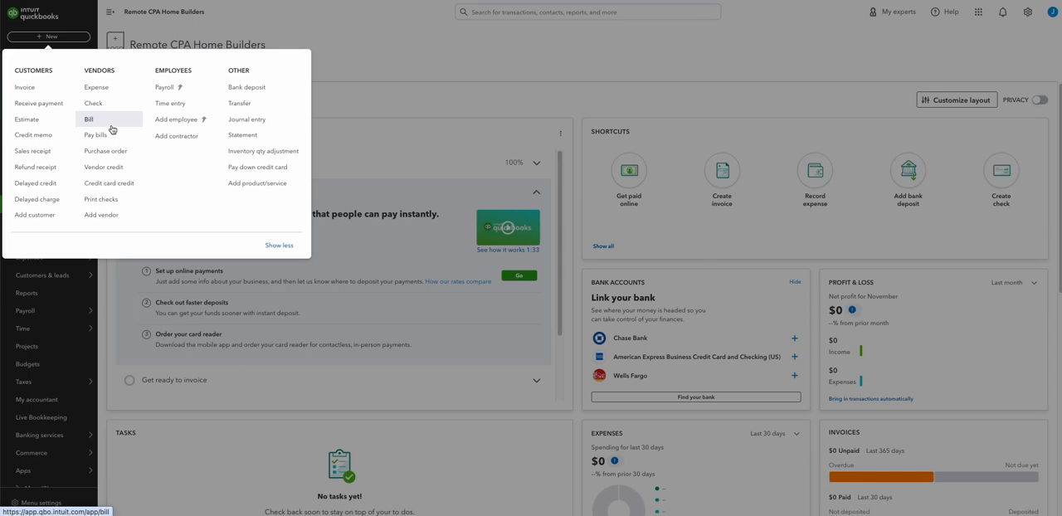
pyautogui.click(95, 92)
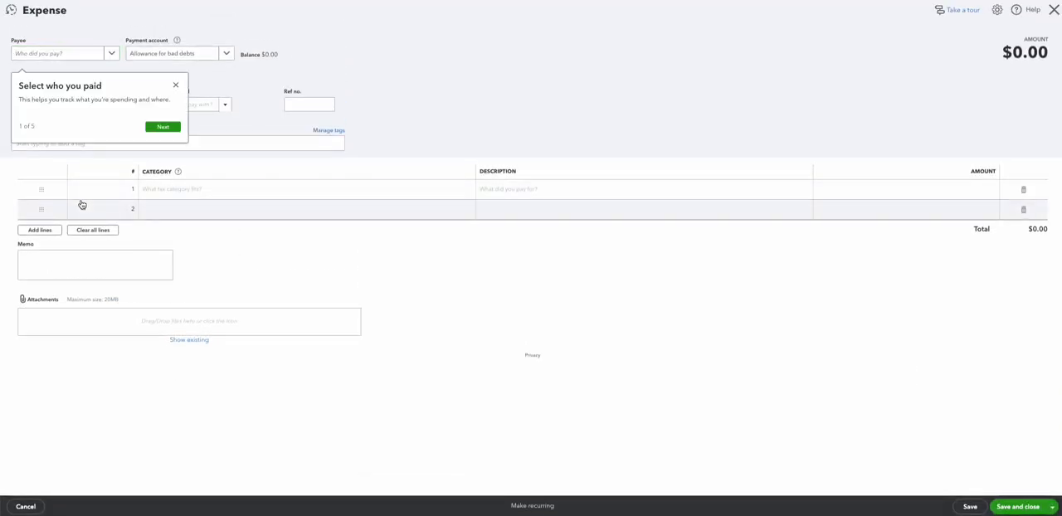
pyautogui.click(175, 85)
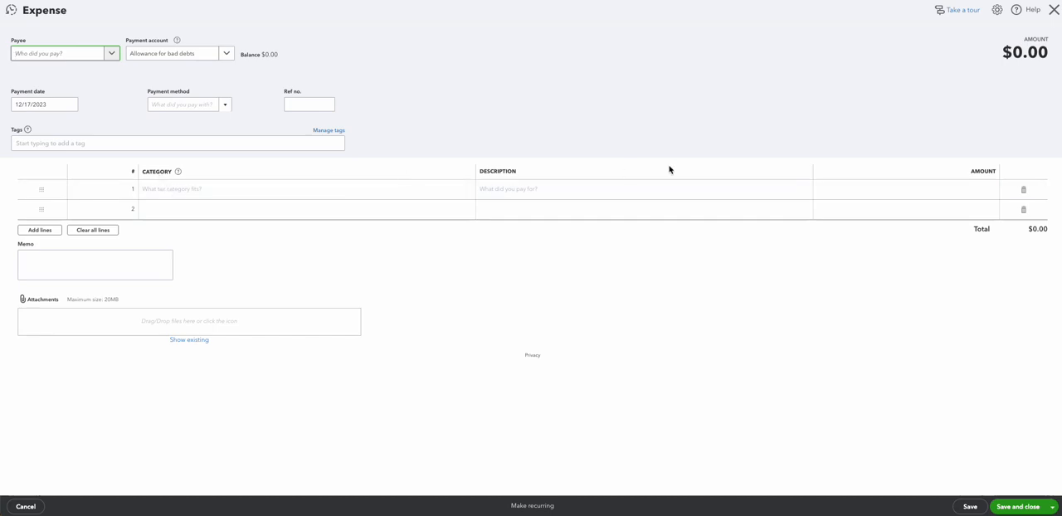
pyautogui.click(1052, 11)
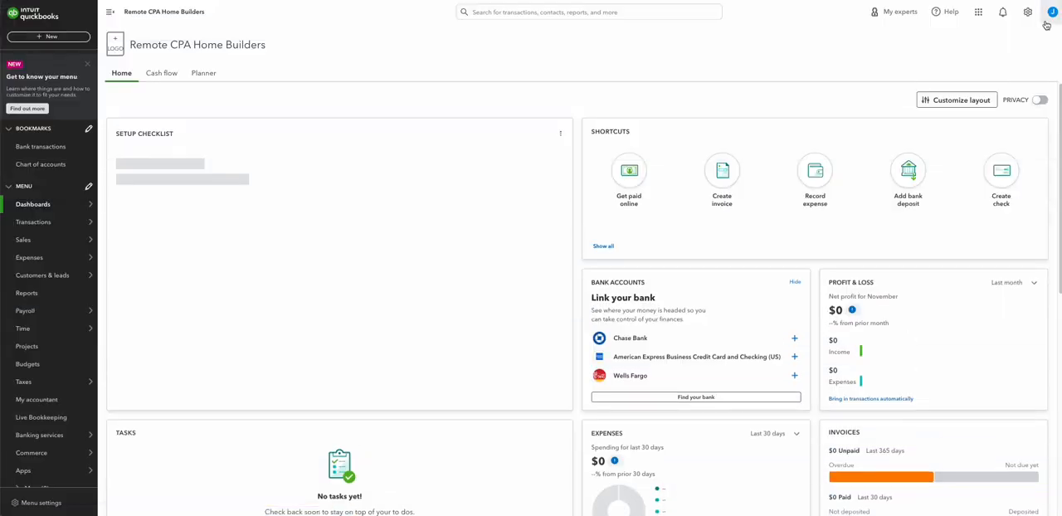
# Step: Turn on the items table and tracking of expenses and items by customer in the expense settings
pyautogui.click(1027, 12)
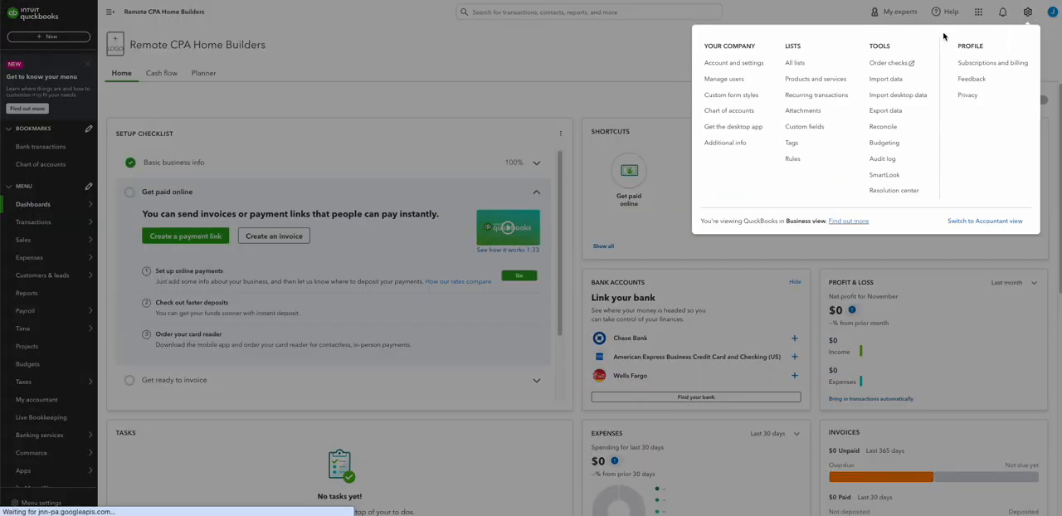
pyautogui.click(750, 71)
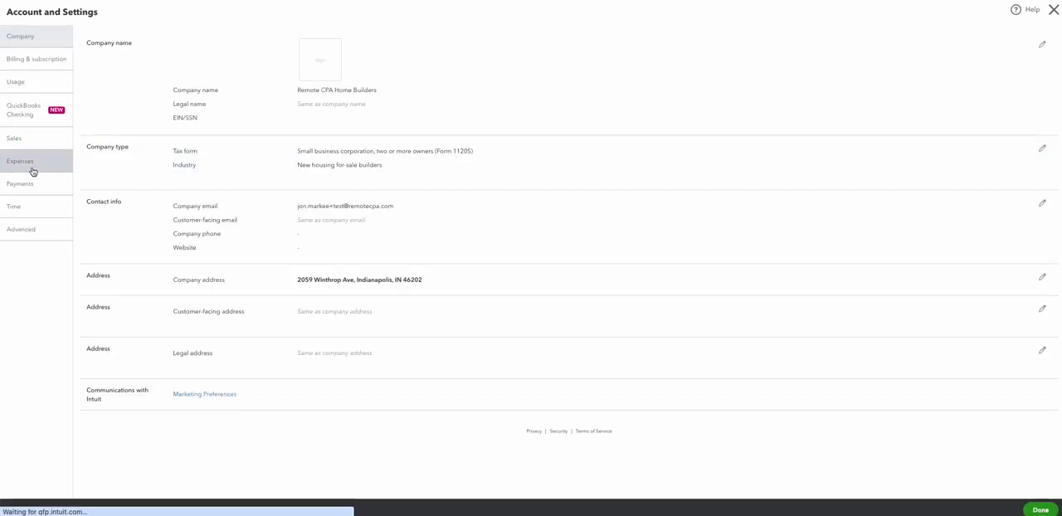
pyautogui.click(32, 172)
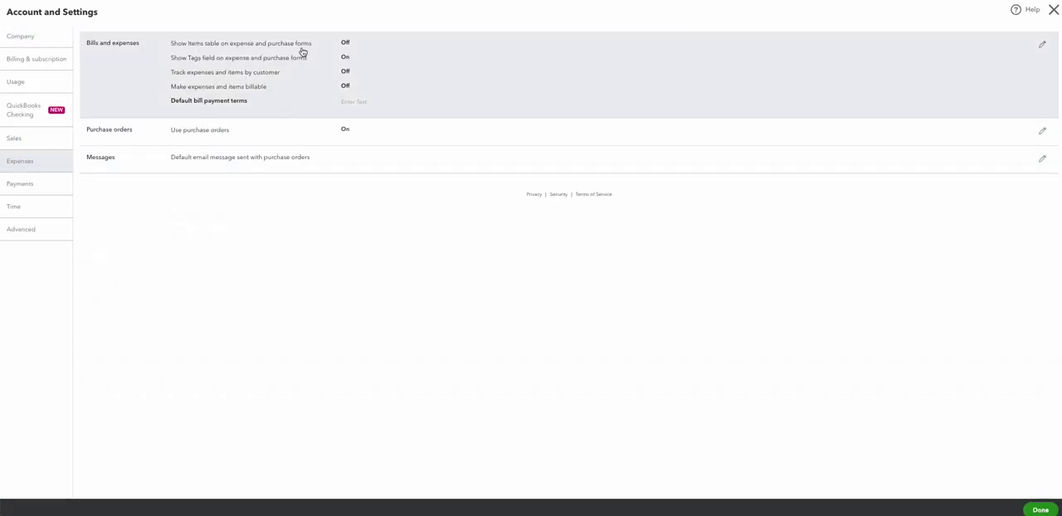
pyautogui.click(327, 46)
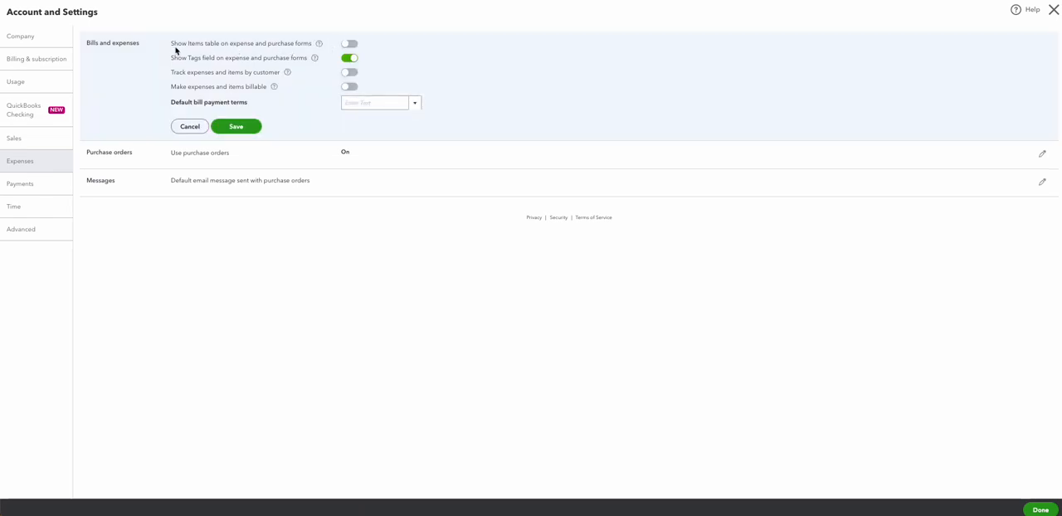
pyautogui.click(347, 46)
pyautogui.click(352, 75)
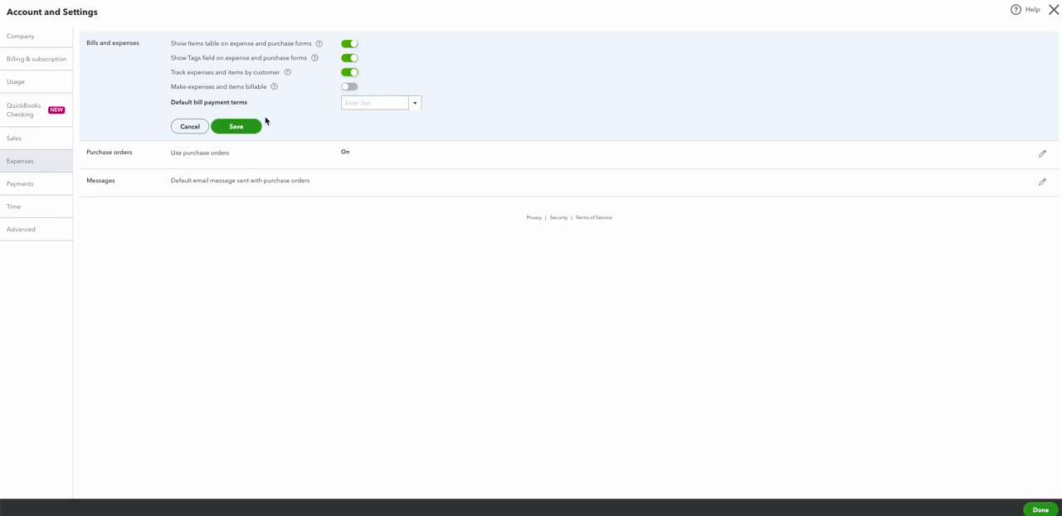
pyautogui.click(238, 127)
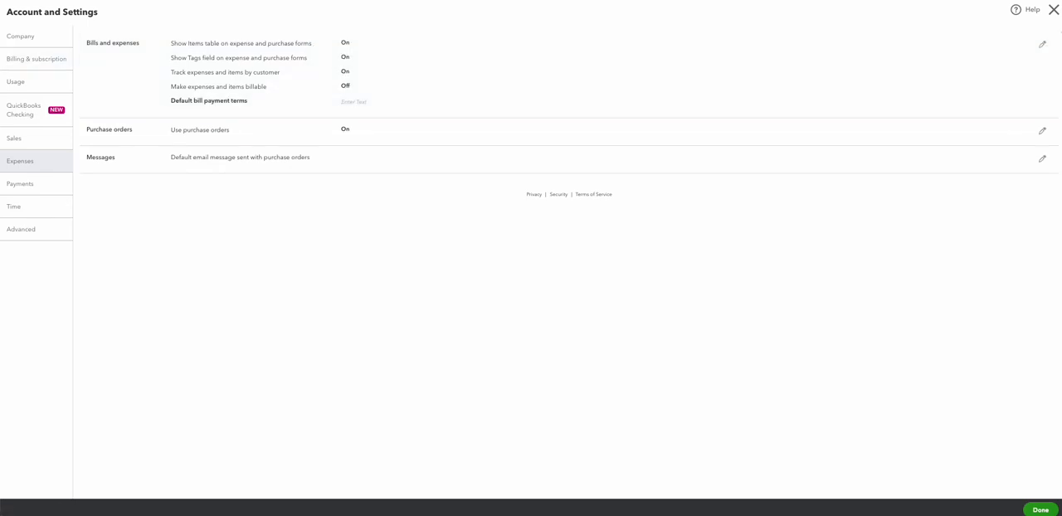
pyautogui.click(1054, 11)
# Step: Start a new expense and expand its item details section
pyautogui.click(73, 34)
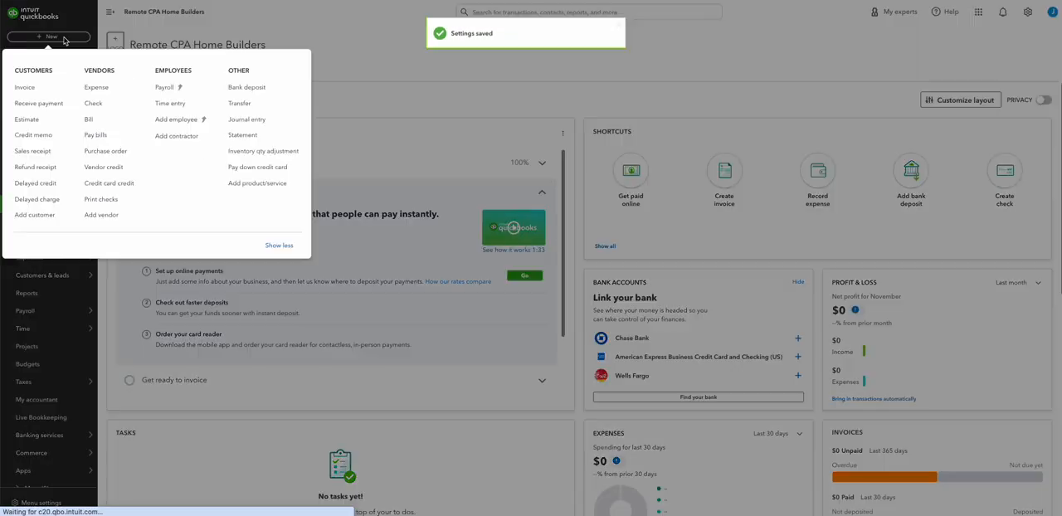
pyautogui.click(111, 85)
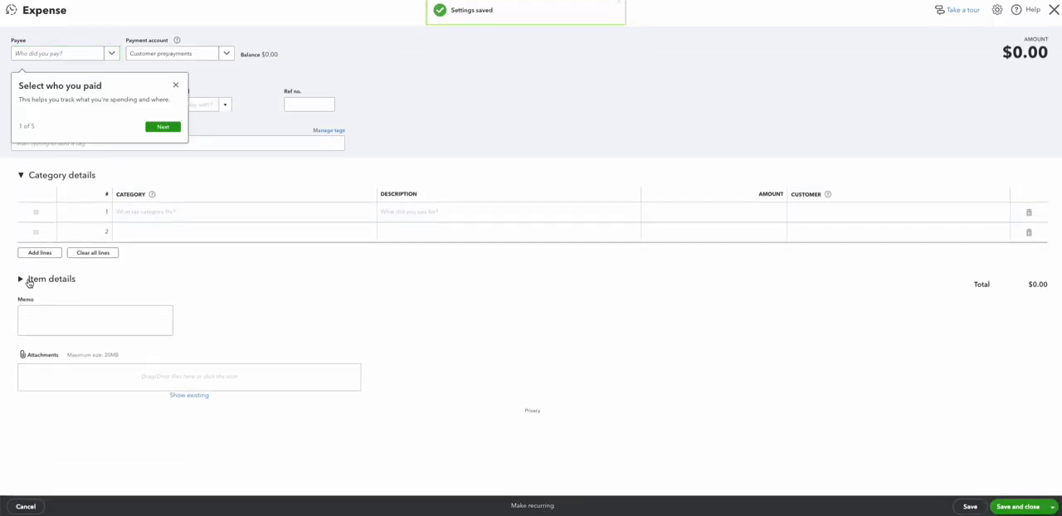
pyautogui.click(28, 283)
pyautogui.click(175, 84)
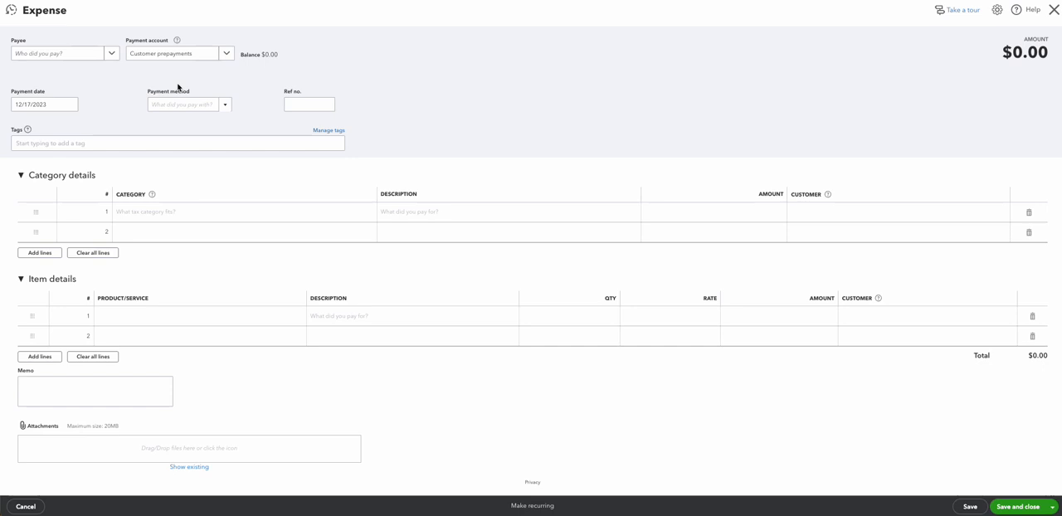
# Step: Choose ABC Plumbing as the expense payee
pyautogui.click(115, 52)
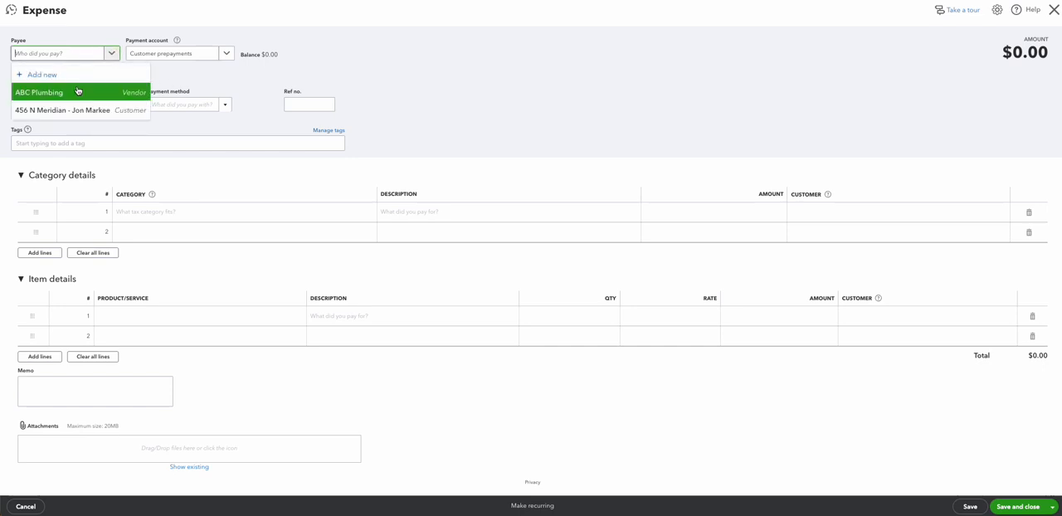
pyautogui.click(72, 98)
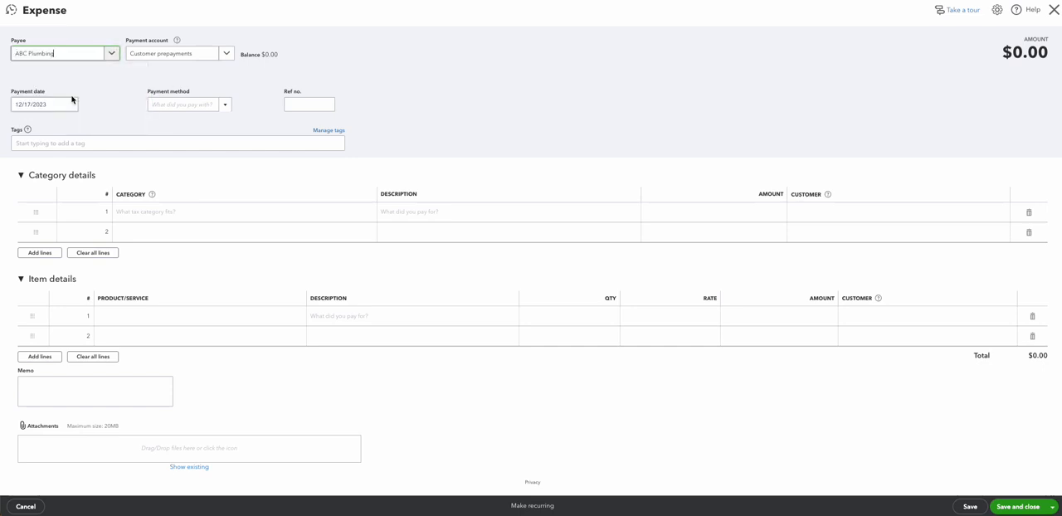
pyautogui.click(115, 54)
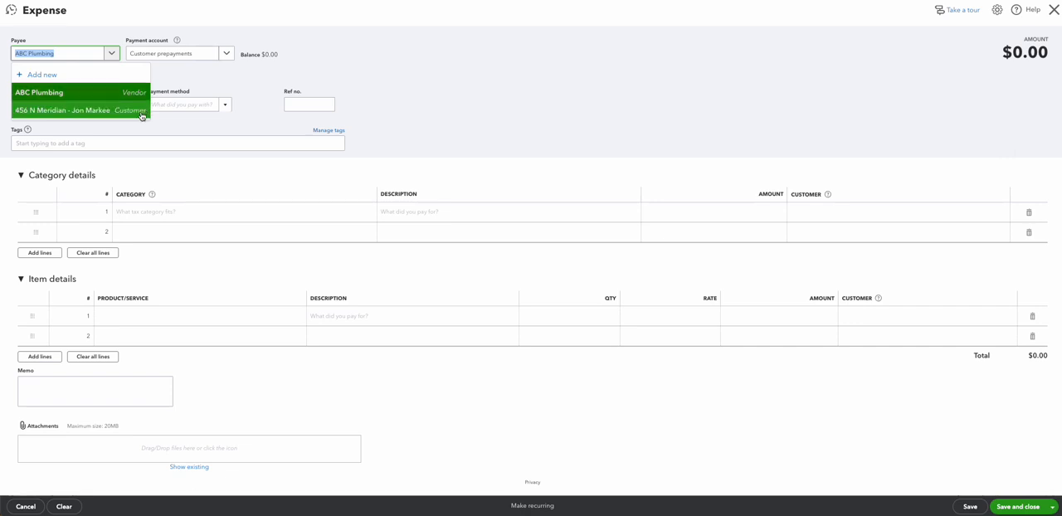
pyautogui.click(422, 63)
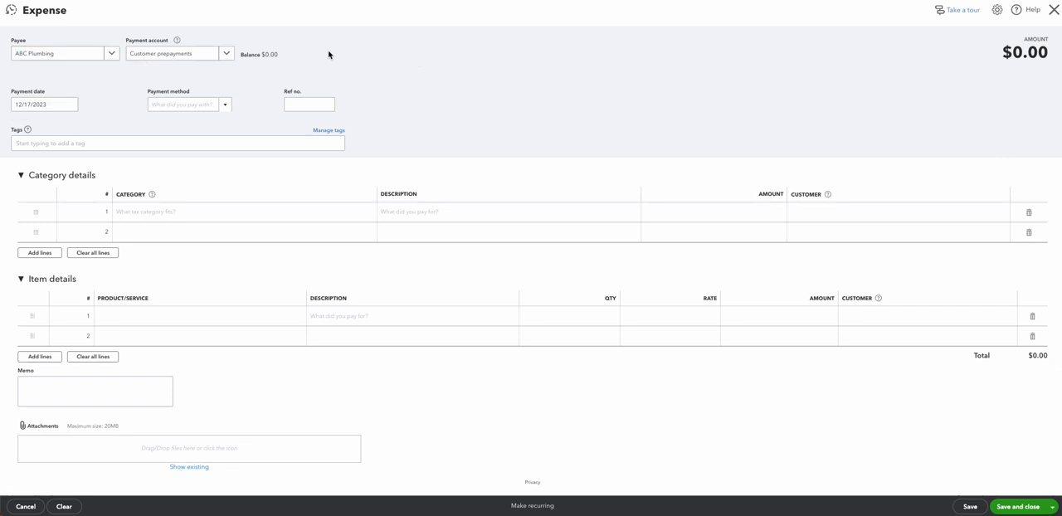
# Step: Set the payment account to Cash and the payment method to Credit Card
pyautogui.click(195, 60)
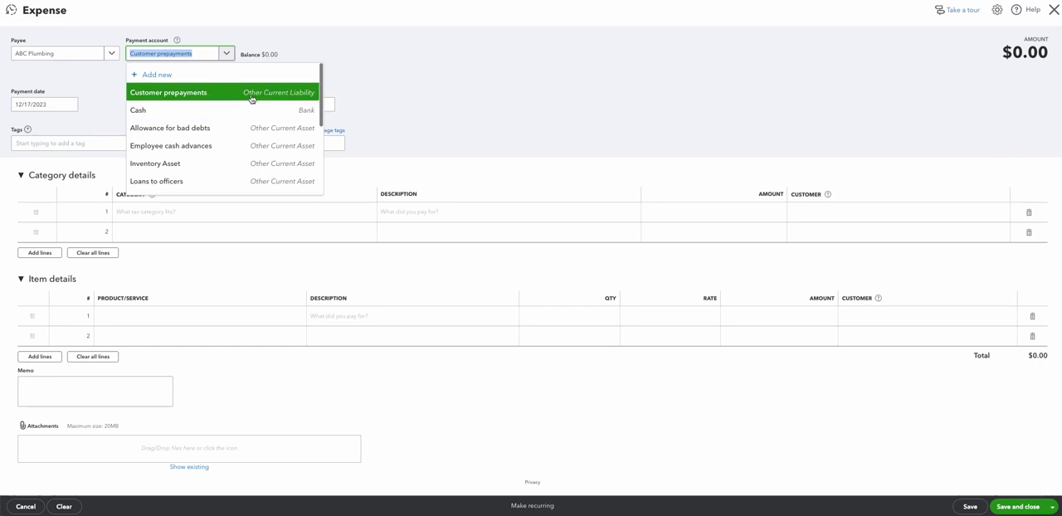
pyautogui.click(208, 110)
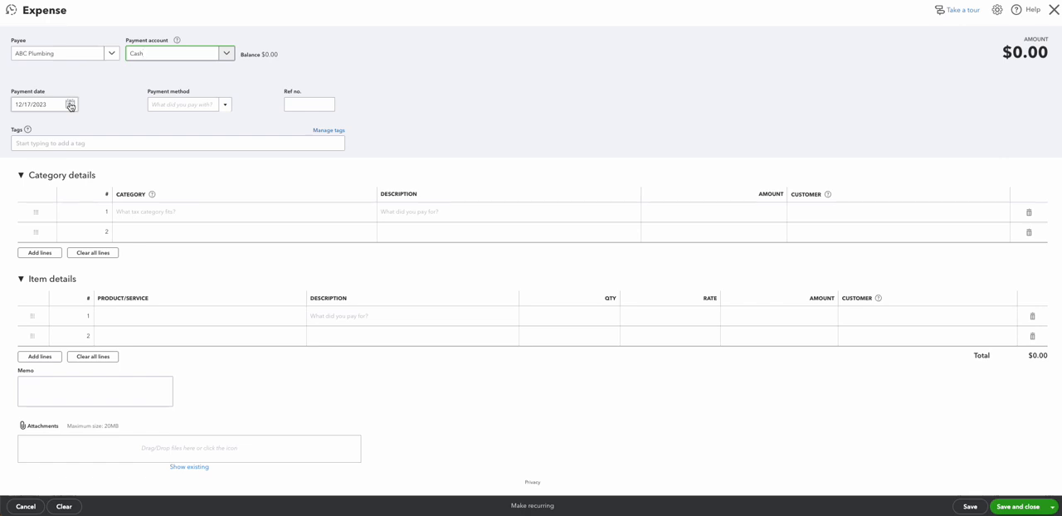
pyautogui.click(224, 106)
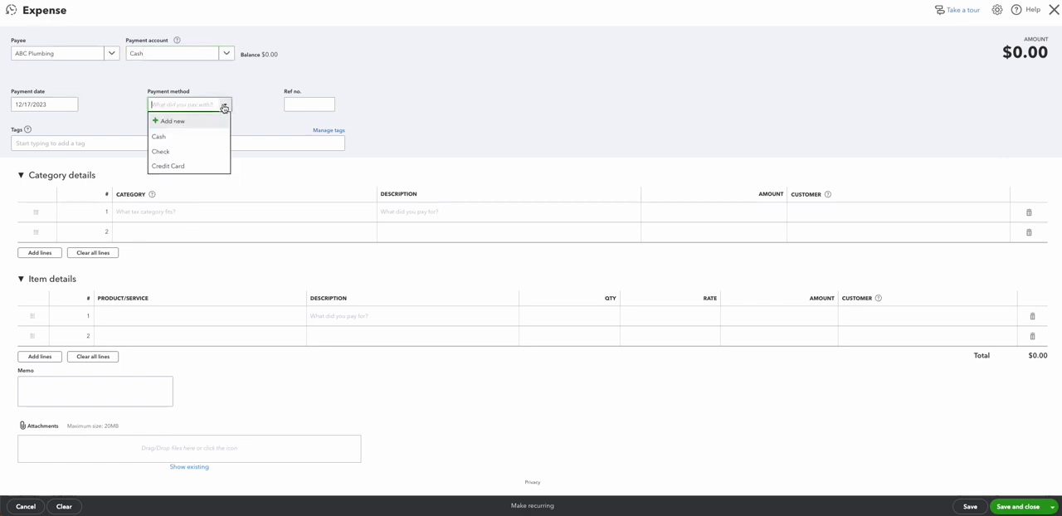
pyautogui.click(184, 164)
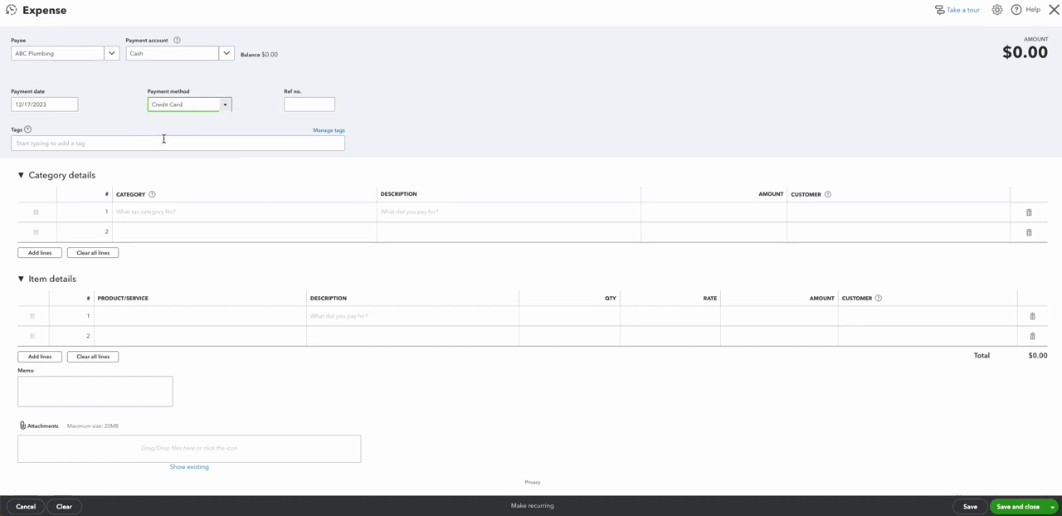
pyautogui.click(108, 104)
pyautogui.click(359, 76)
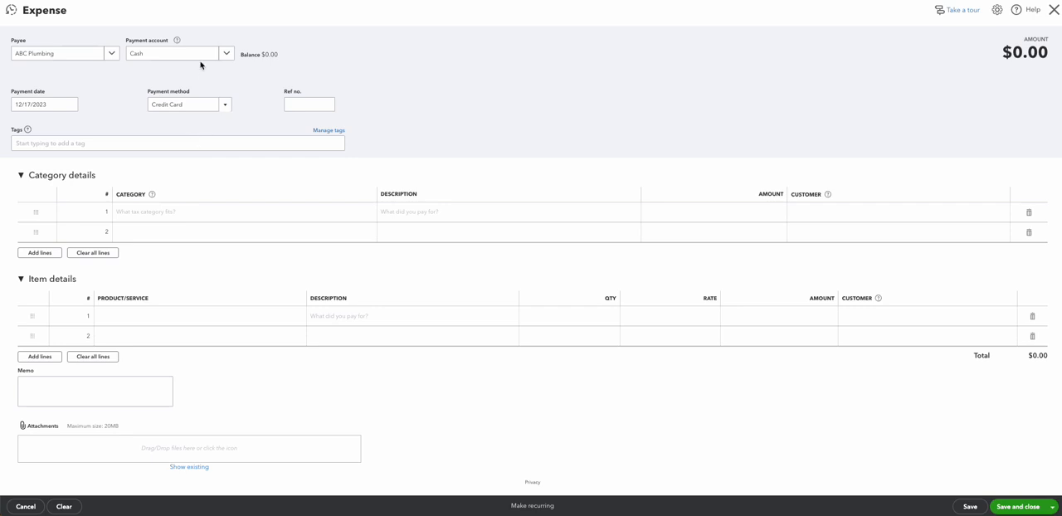
# Step: Select 1010 - Building permits as the first item line's product/service and open its customer list
pyautogui.click(115, 321)
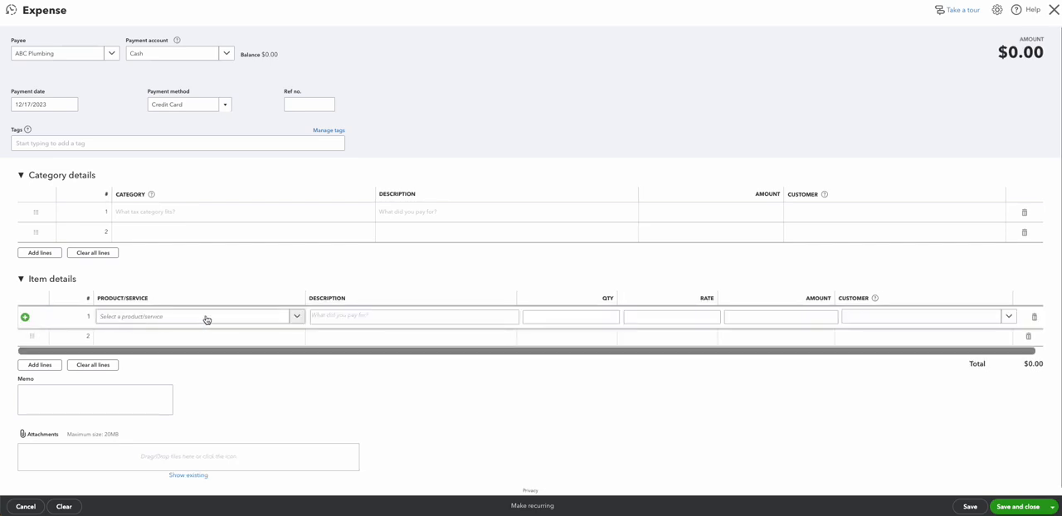
pyautogui.click(292, 319)
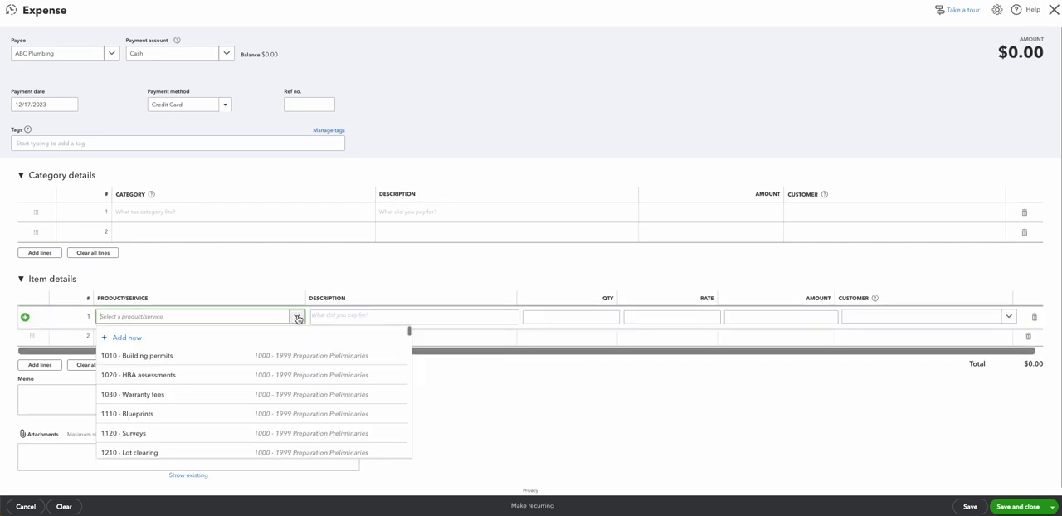
pyautogui.click(179, 357)
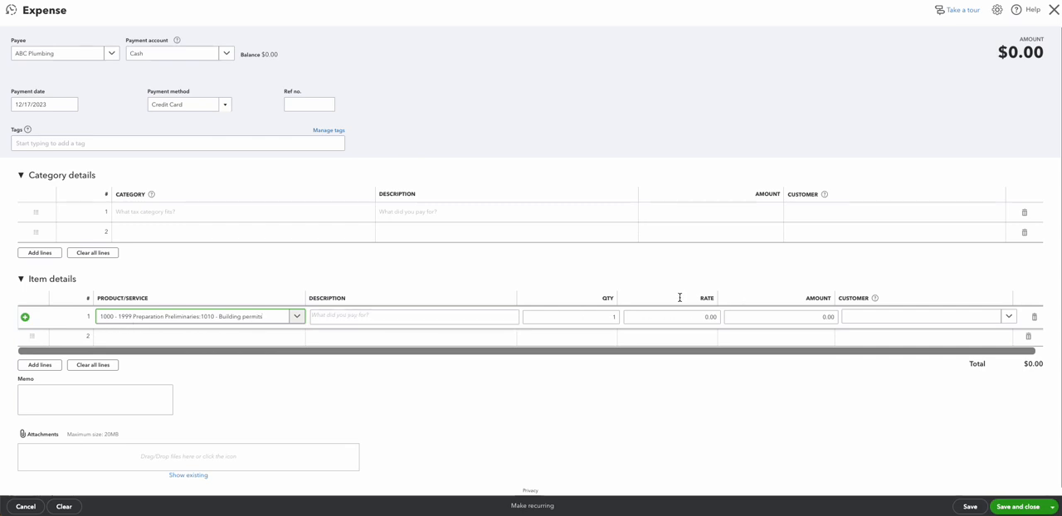
pyautogui.click(808, 316)
pyautogui.click(865, 323)
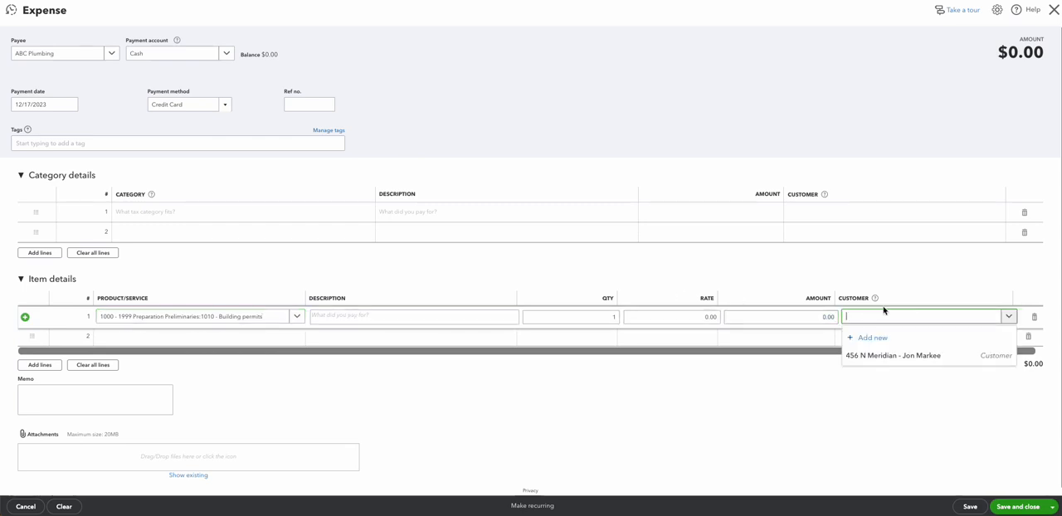
# Step: Discard the expense without saving it
pyautogui.click(22, 507)
pyautogui.click(593, 274)
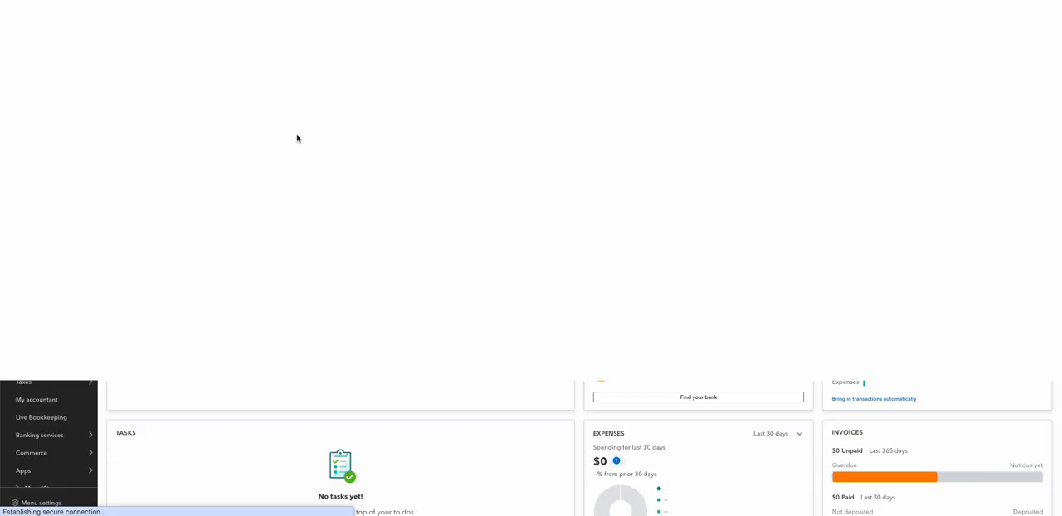
pyautogui.click(54, 39)
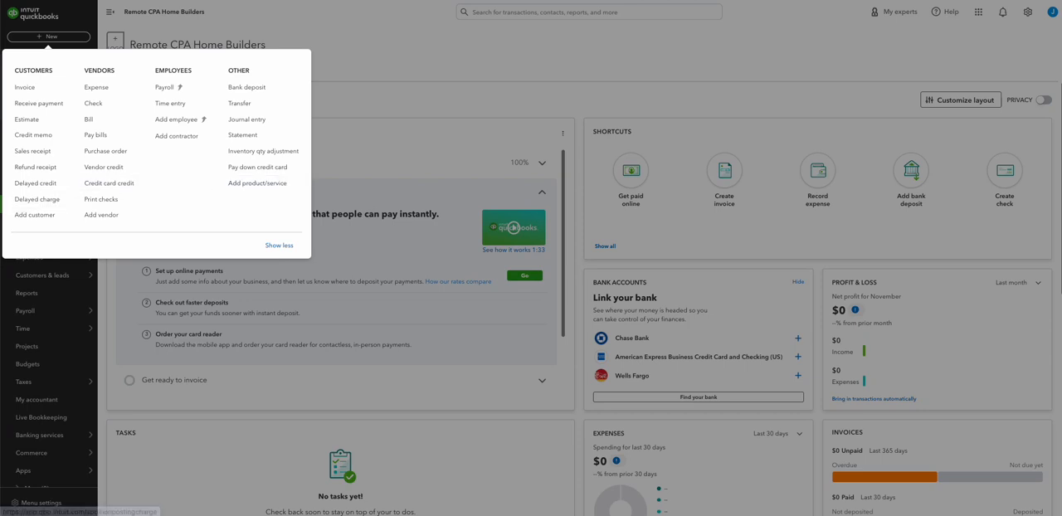
pyautogui.click(1, 205)
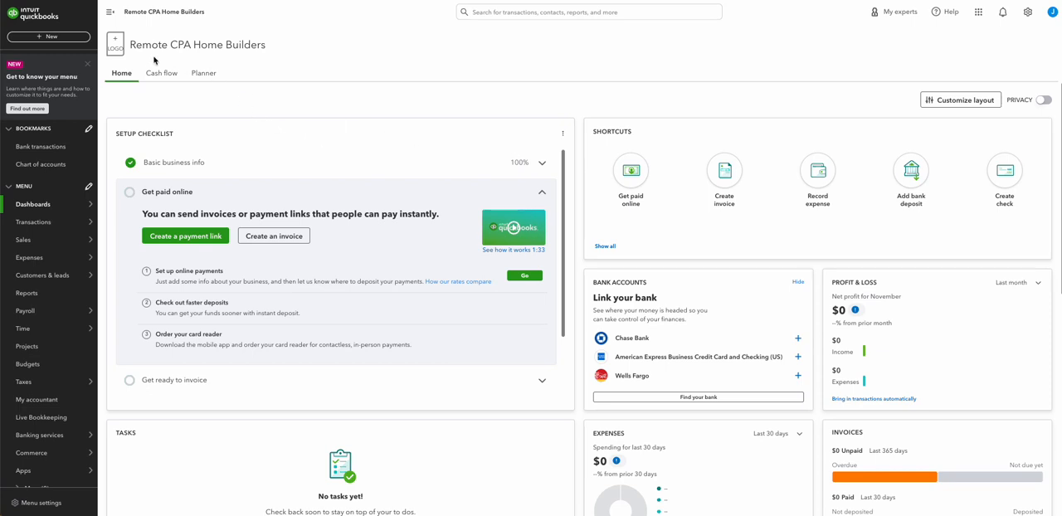
pyautogui.click(55, 38)
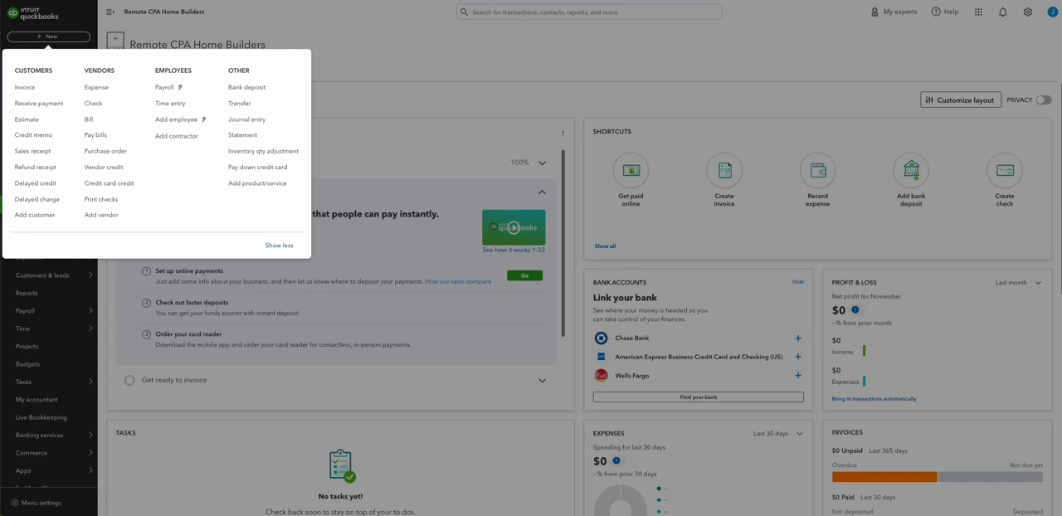
pyautogui.press('Escape')
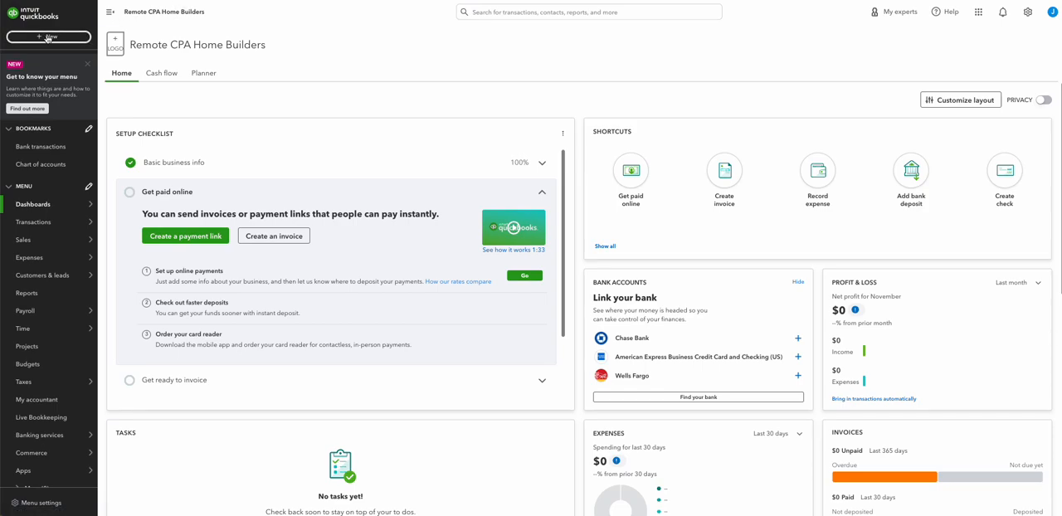
# Step: Create a new bill for vendor ABC Plumbing with Net 30 terms
pyautogui.click(47, 37)
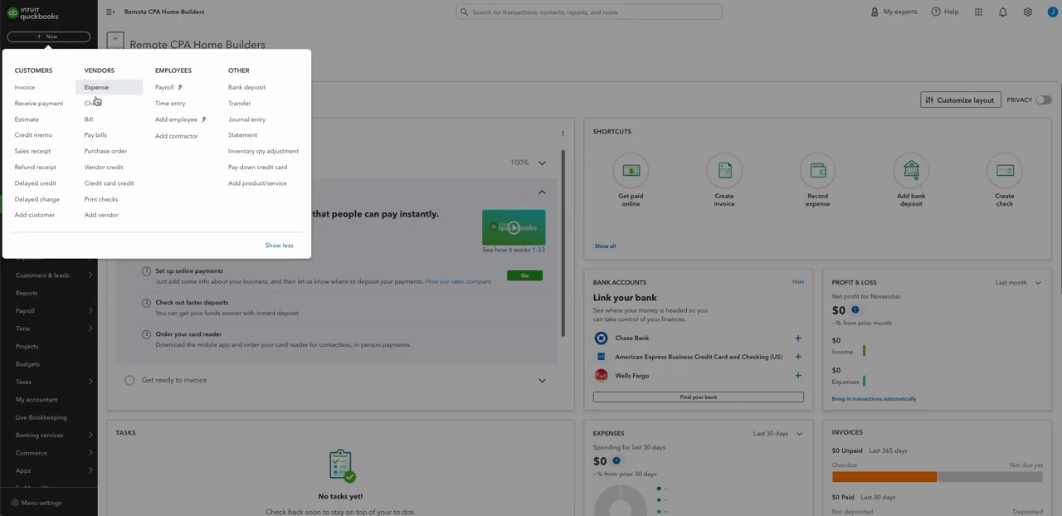
pyautogui.click(106, 125)
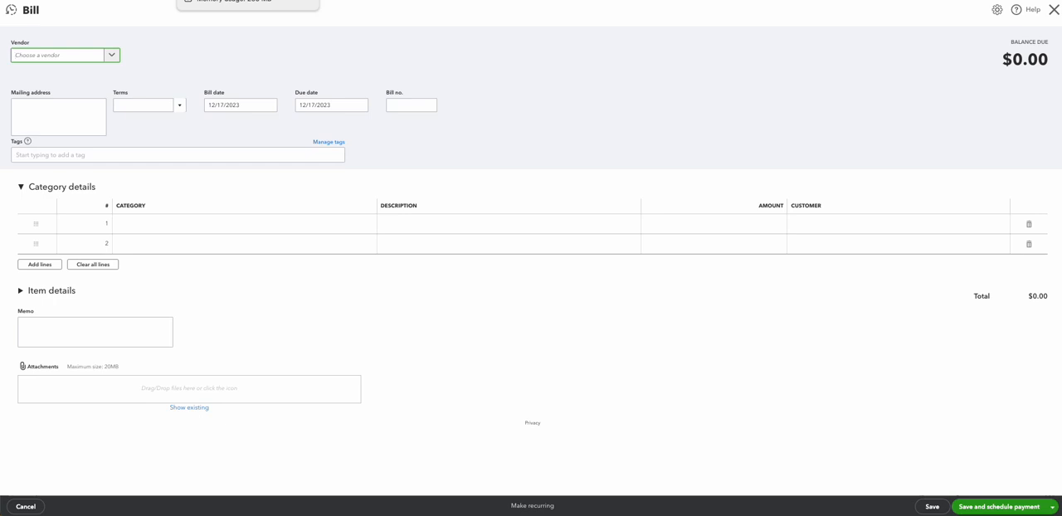
pyautogui.click(116, 59)
pyautogui.click(71, 93)
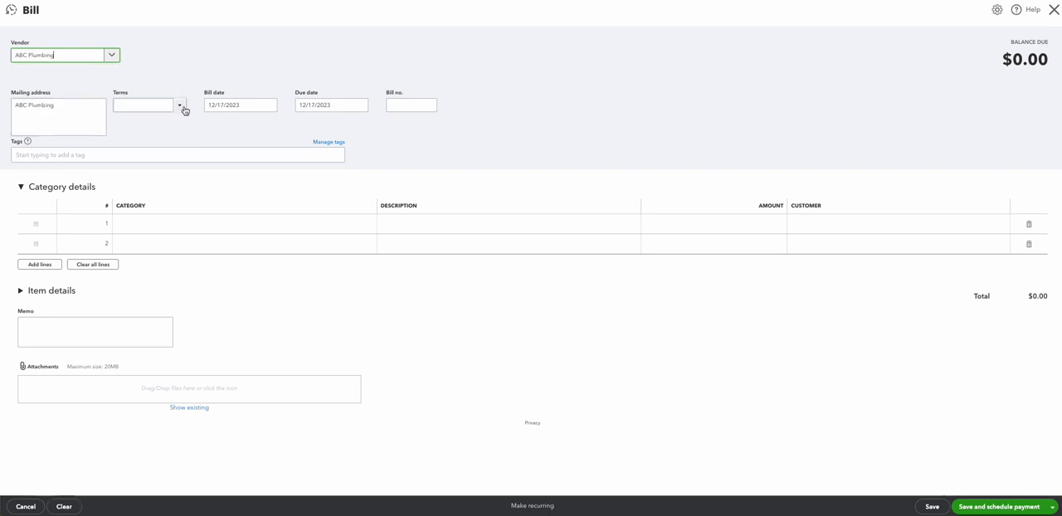
pyautogui.click(184, 110)
pyautogui.click(144, 172)
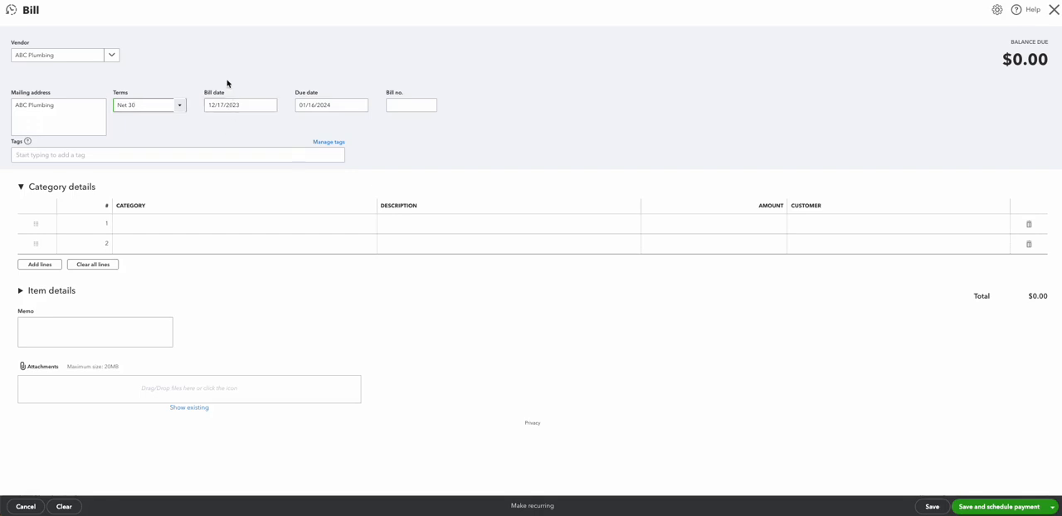
# Step: Enter 01 Test as the bill number
pyautogui.click(423, 105)
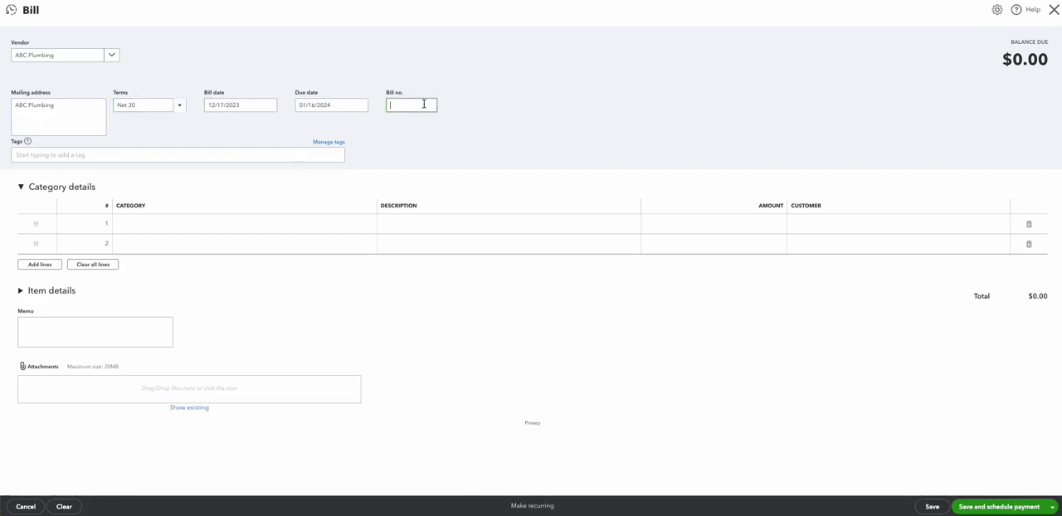
pyautogui.write('01 Test')
pyautogui.click(590, 80)
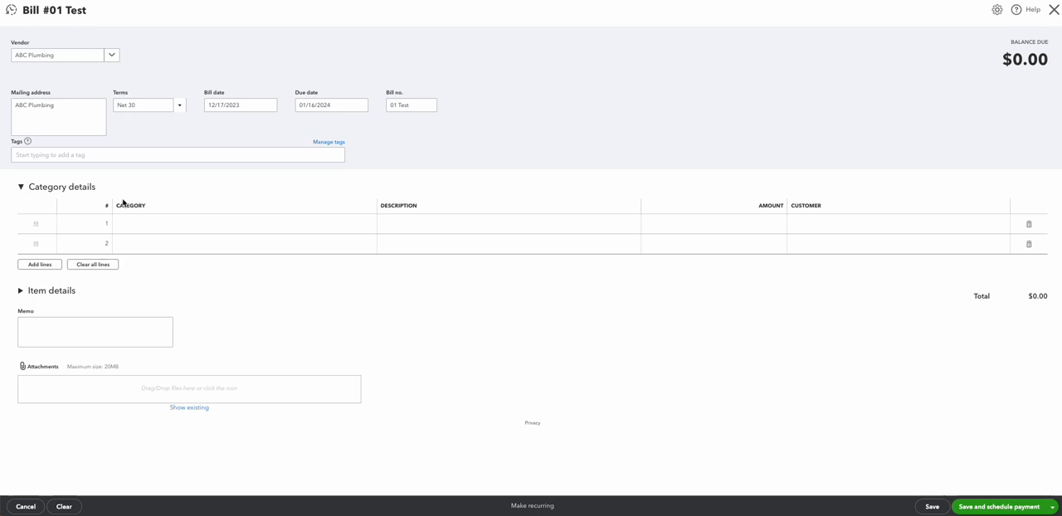
pyautogui.click(181, 224)
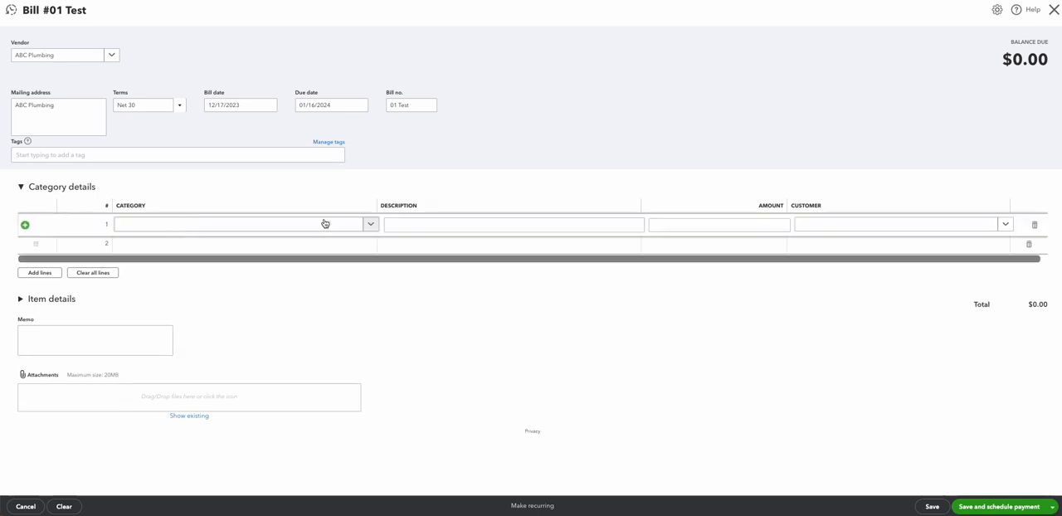
pyautogui.click(372, 225)
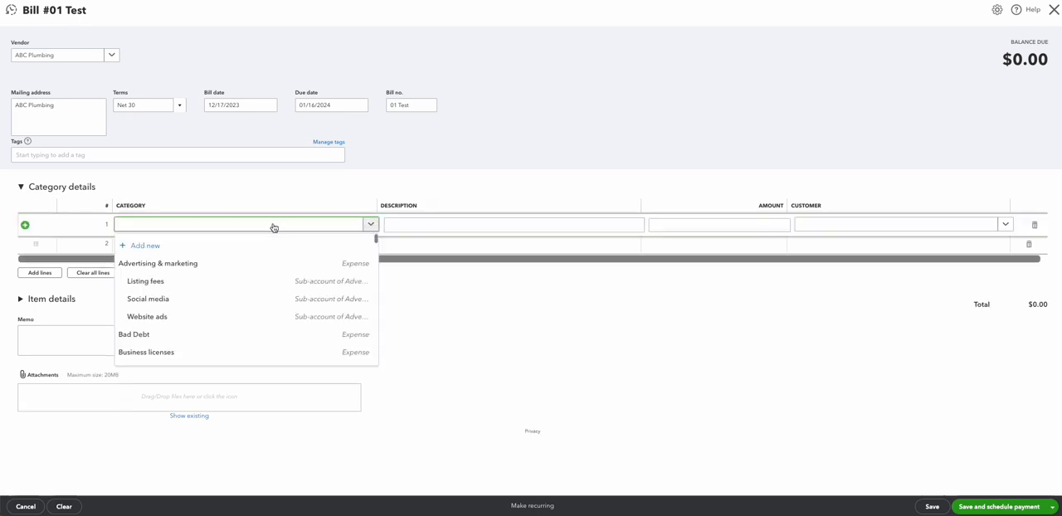
pyautogui.write('cost')
pyautogui.doubleClick(273, 227)
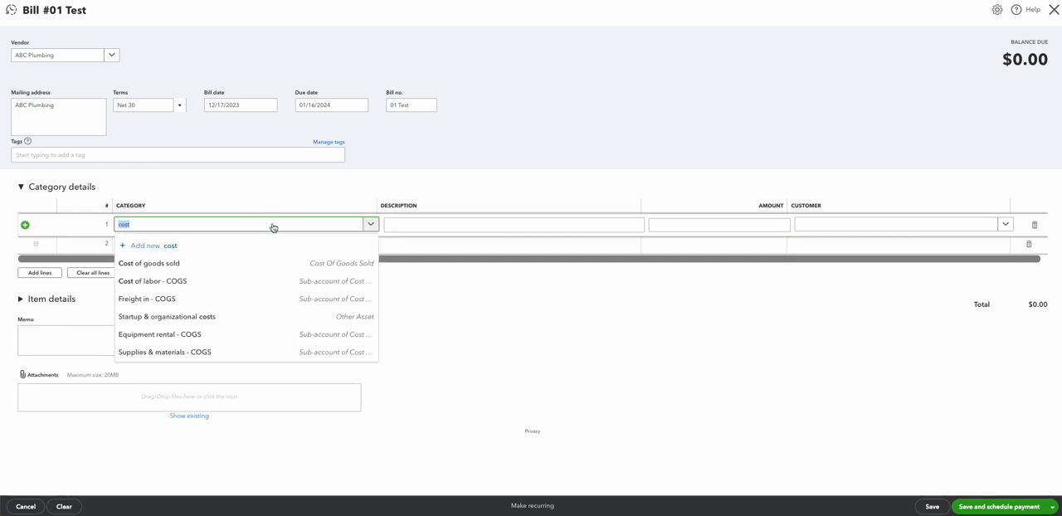
pyautogui.press('BackSpace')
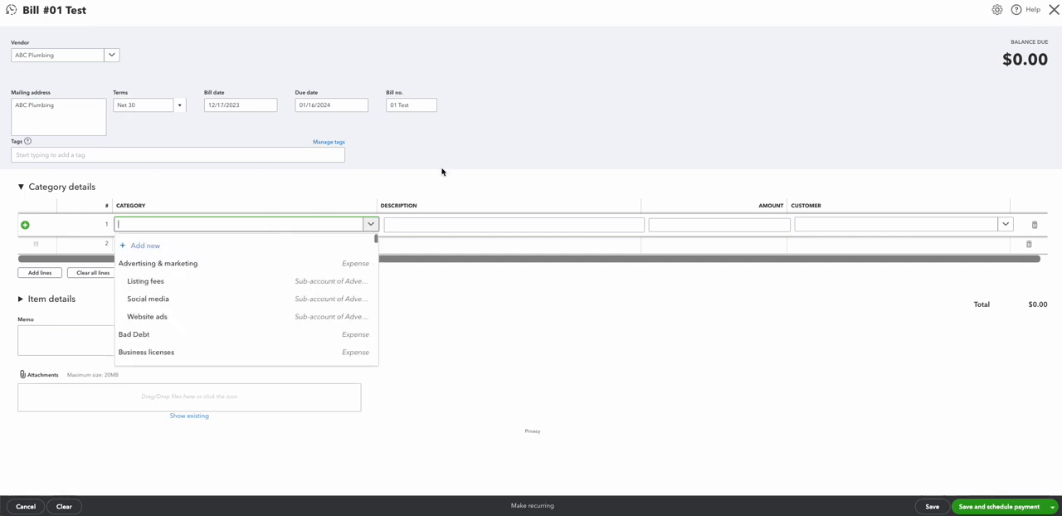
pyautogui.click(493, 132)
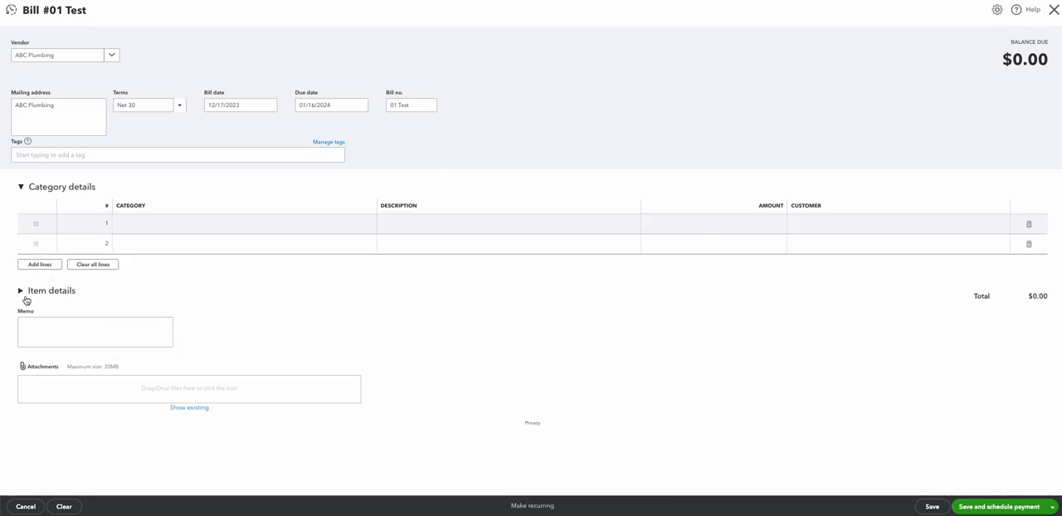
# Step: Switch from category details to item details and select 3720 - Plumbing—rough as the first line's product/service
pyautogui.click(23, 190)
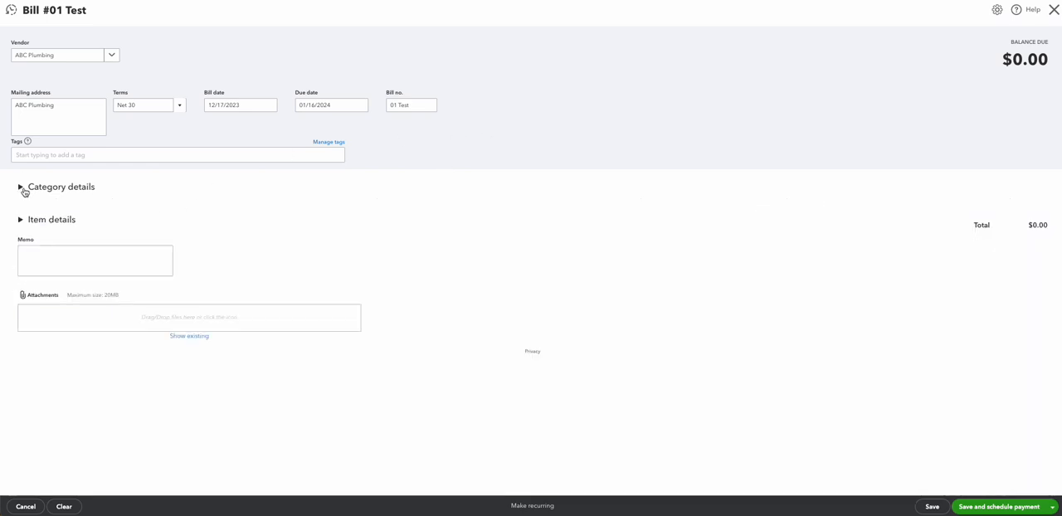
pyautogui.click(20, 220)
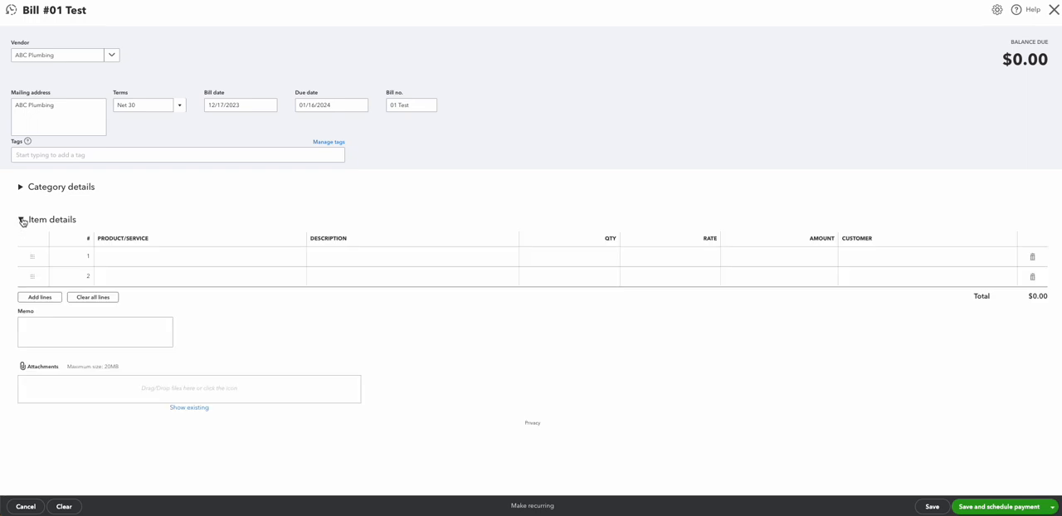
pyautogui.click(149, 256)
pyautogui.click(150, 261)
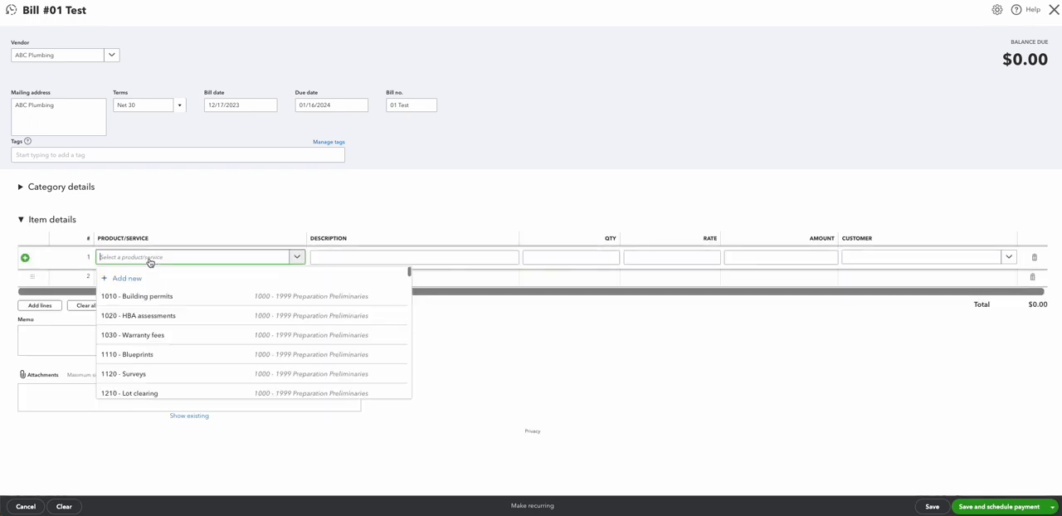
pyautogui.write('plum')
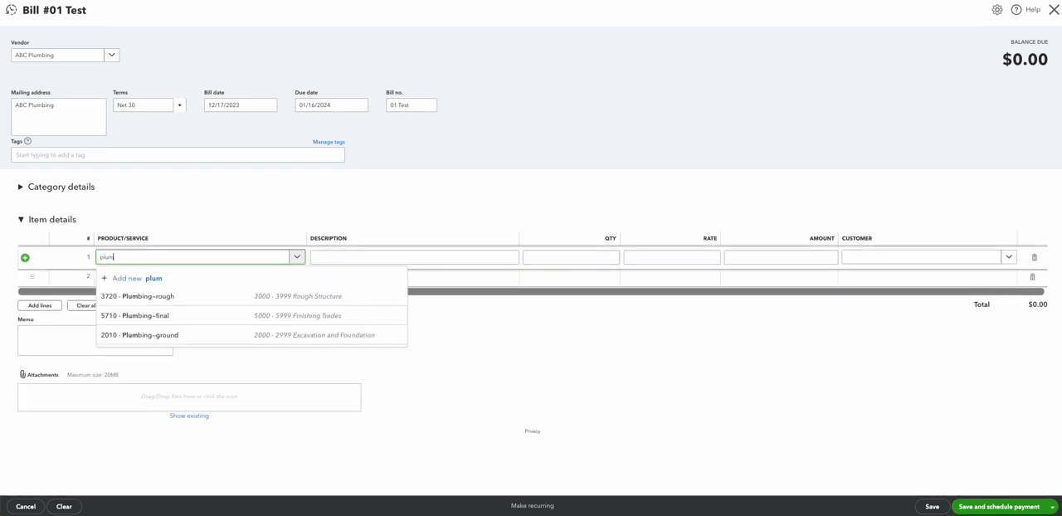
pyautogui.click(177, 297)
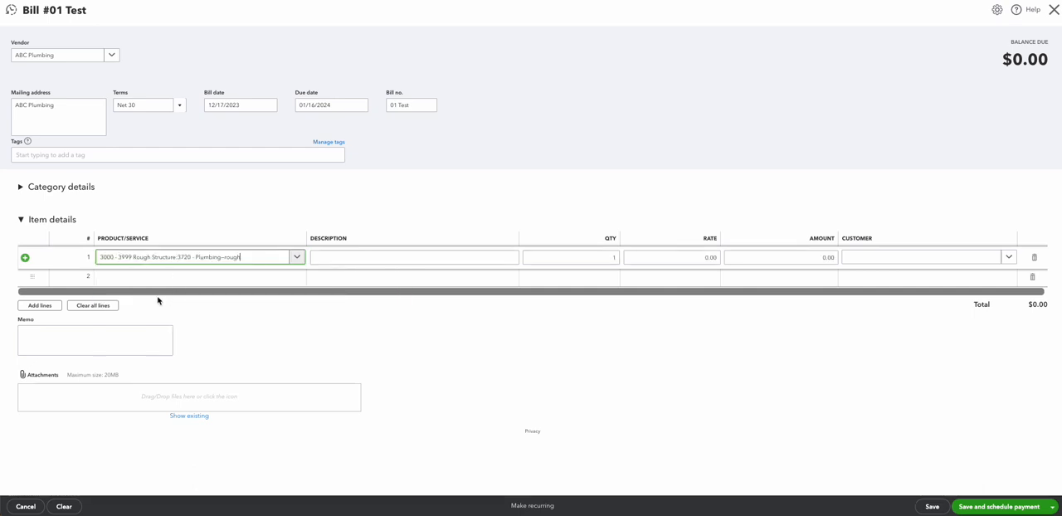
# Step: Set the item line's amount to 1,001.00 and assign the line to the job's customer
pyautogui.click(780, 255)
pyautogui.write('100')
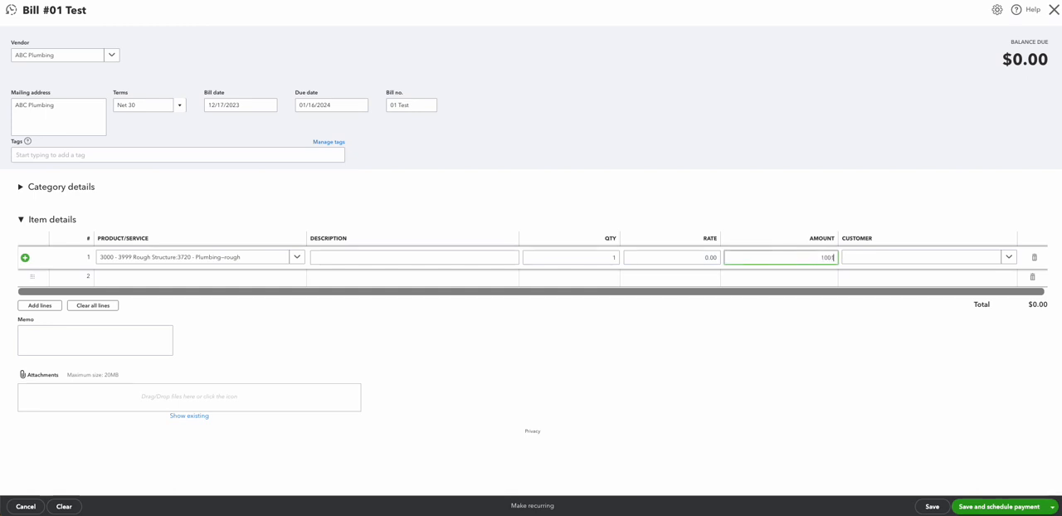
pyautogui.press('Tab')
pyautogui.click(1011, 258)
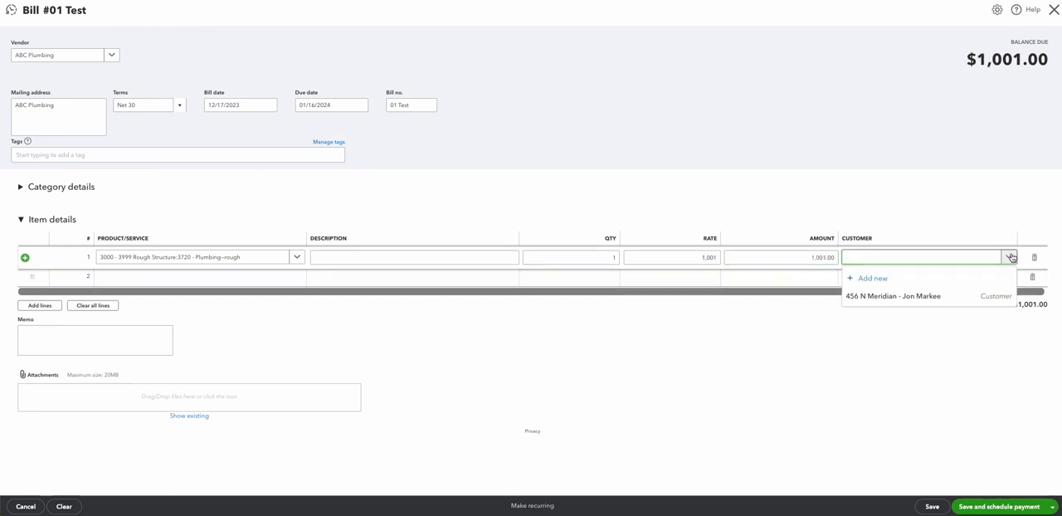
pyautogui.click(946, 295)
pyautogui.click(748, 128)
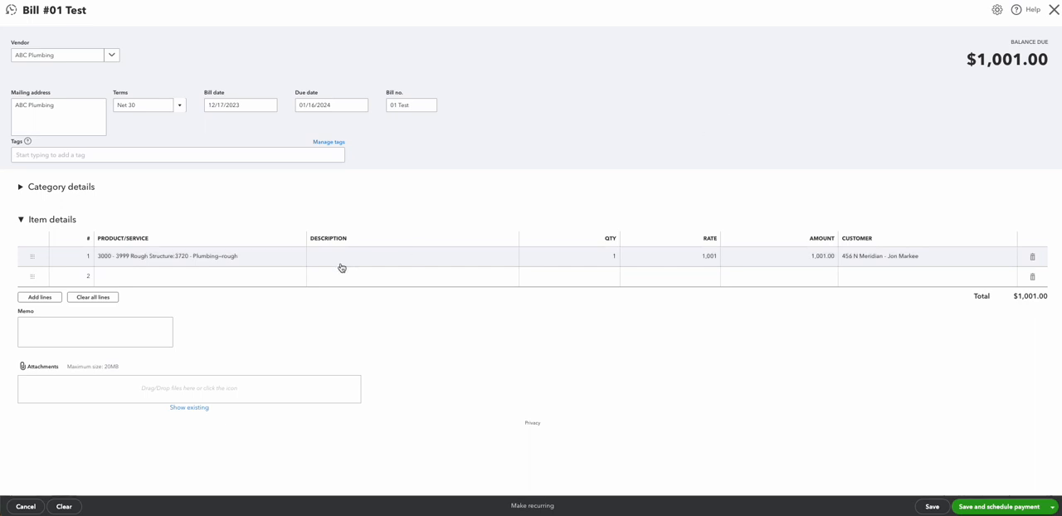
# Step: Save the bill and schedule its payment
pyautogui.click(127, 344)
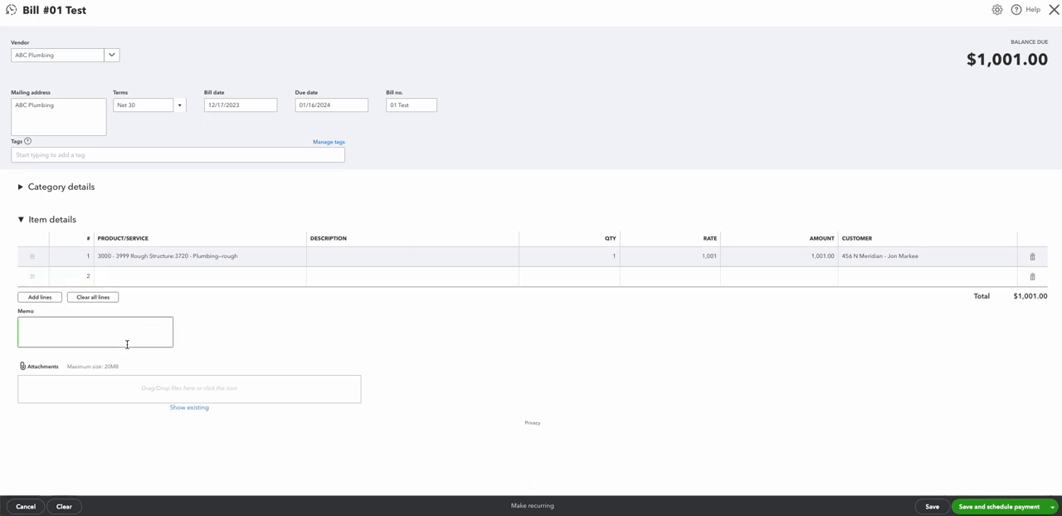
pyautogui.write('ww')
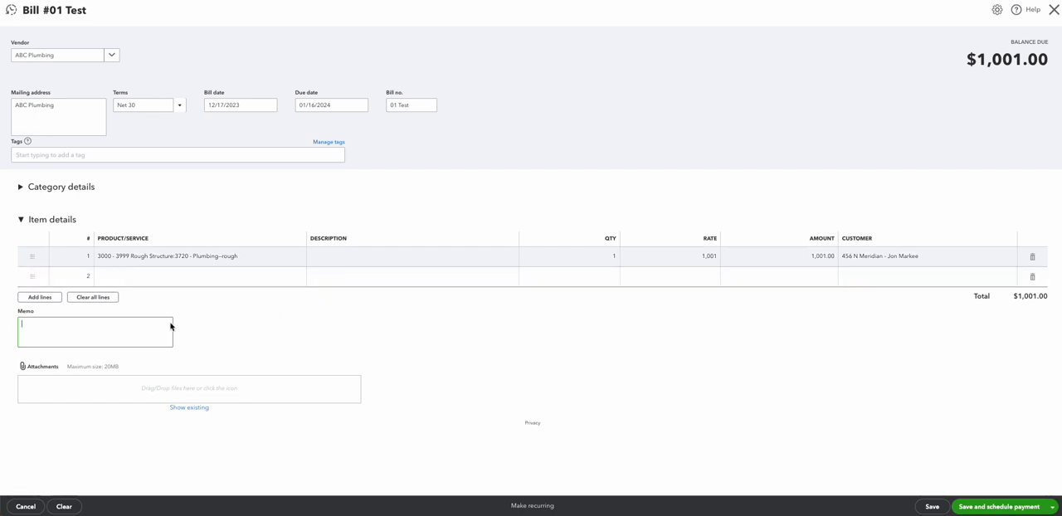
pyautogui.click(226, 334)
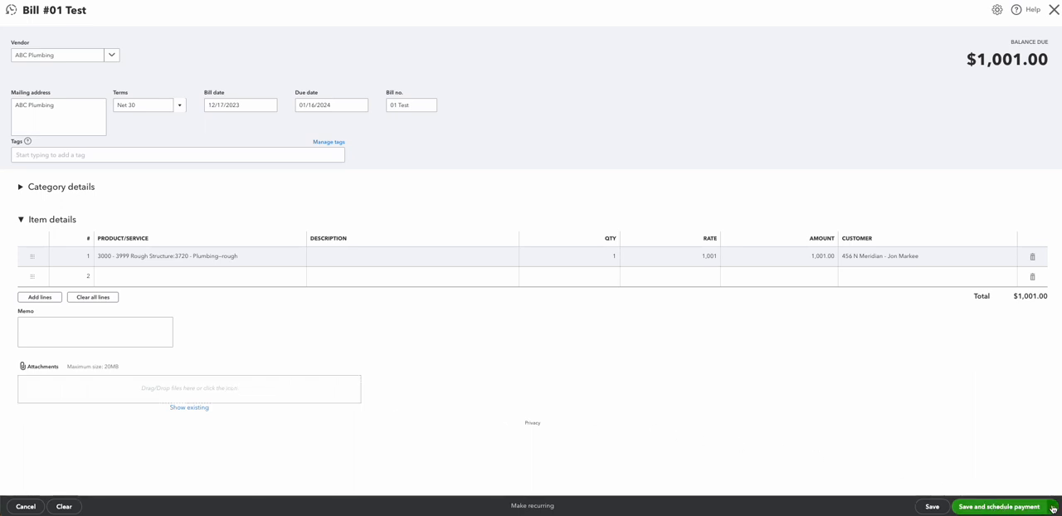
pyautogui.click(986, 493)
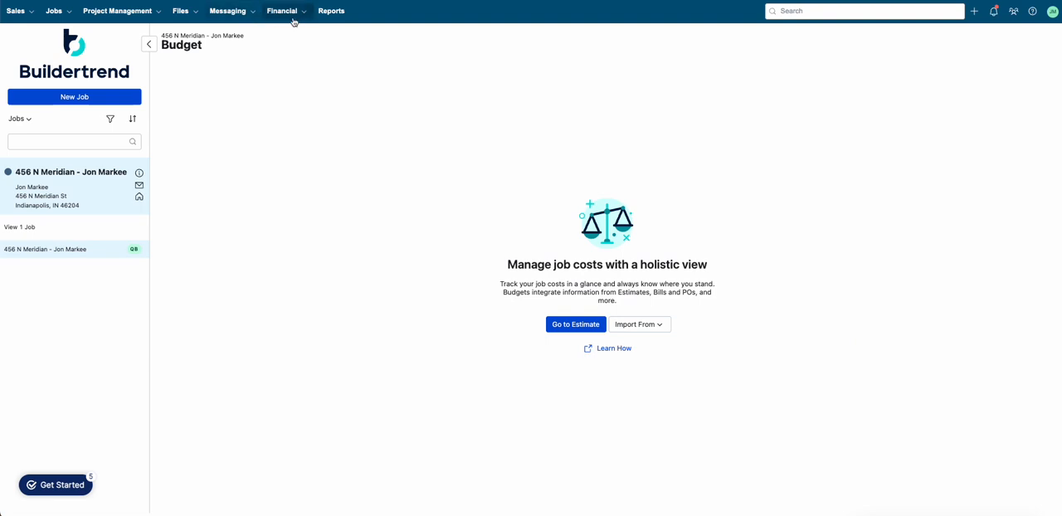
# Step: In Buildertrend, open the job's budget and view the synced QuickBooks bill under 3720 - Plumbing—rough
pyautogui.click(292, 11)
pyautogui.click(296, 109)
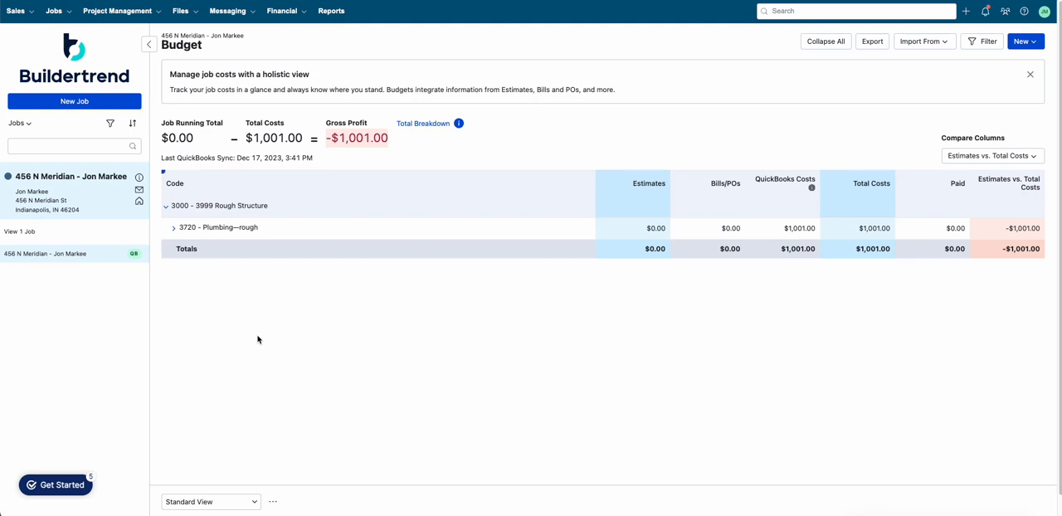
pyautogui.click(175, 231)
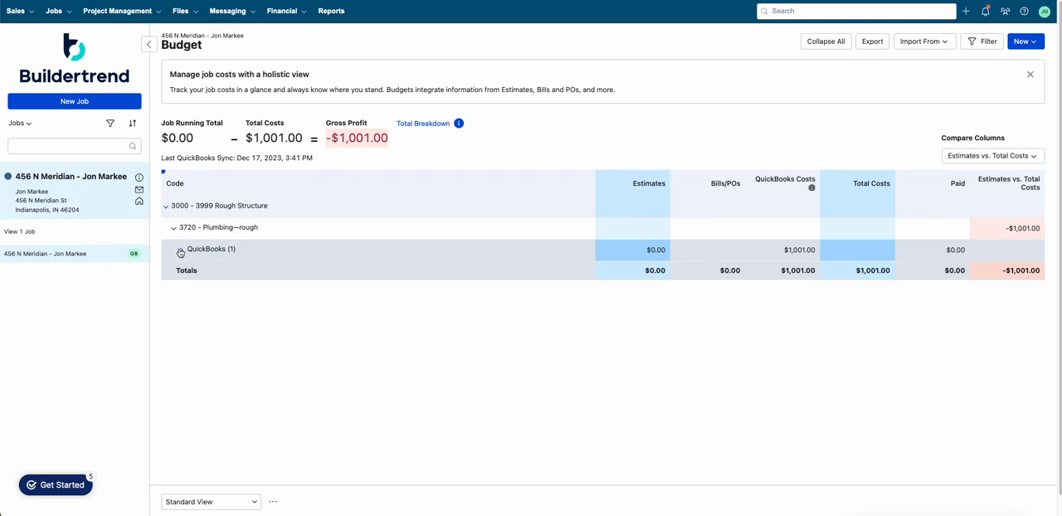
pyautogui.click(182, 250)
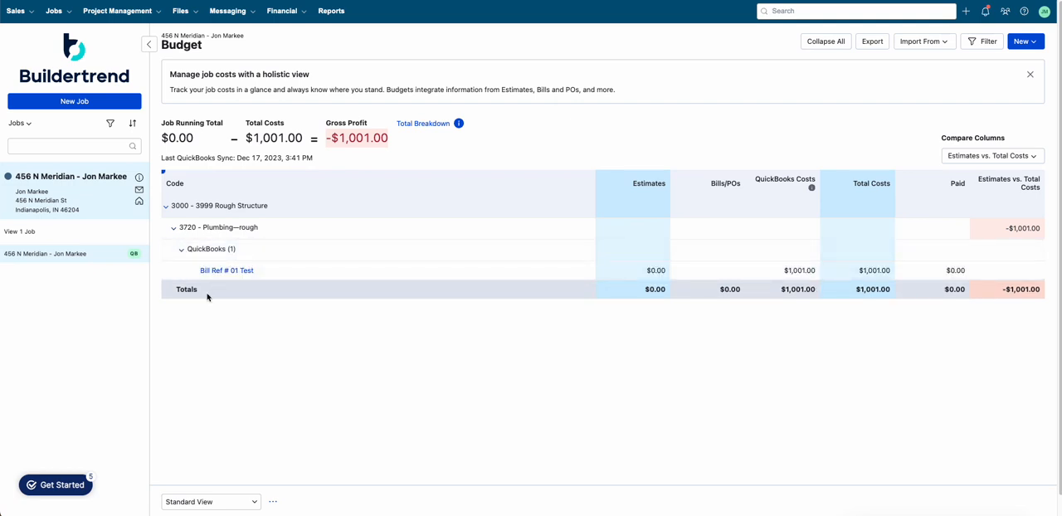
pyautogui.click(244, 272)
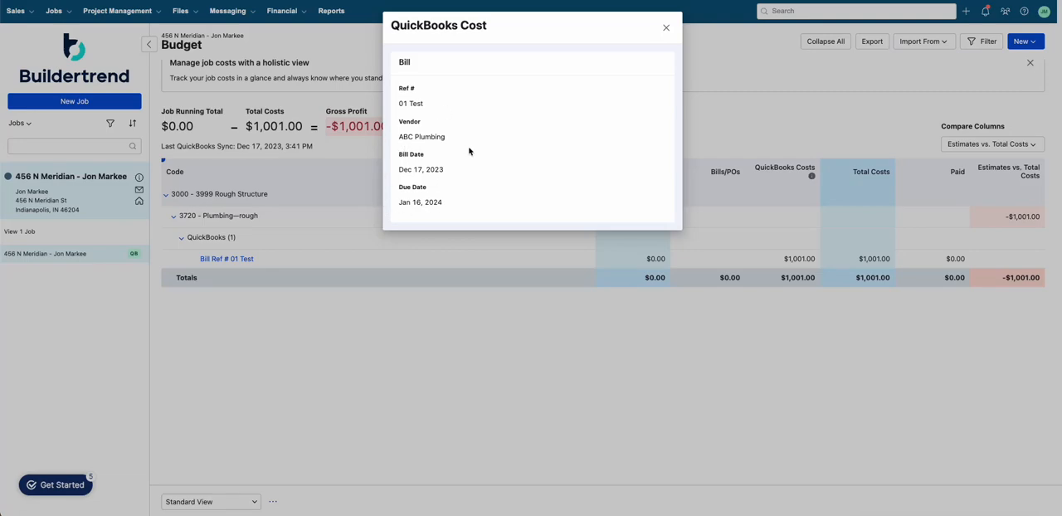
pyautogui.click(669, 29)
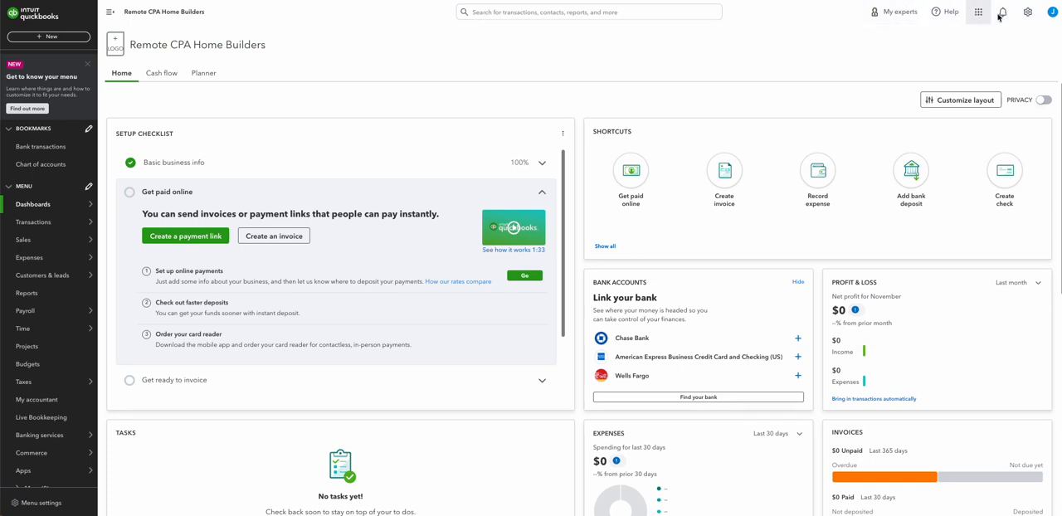
# Step: In QuickBooks, open the recent bill from the search and close it without changes
pyautogui.click(573, 13)
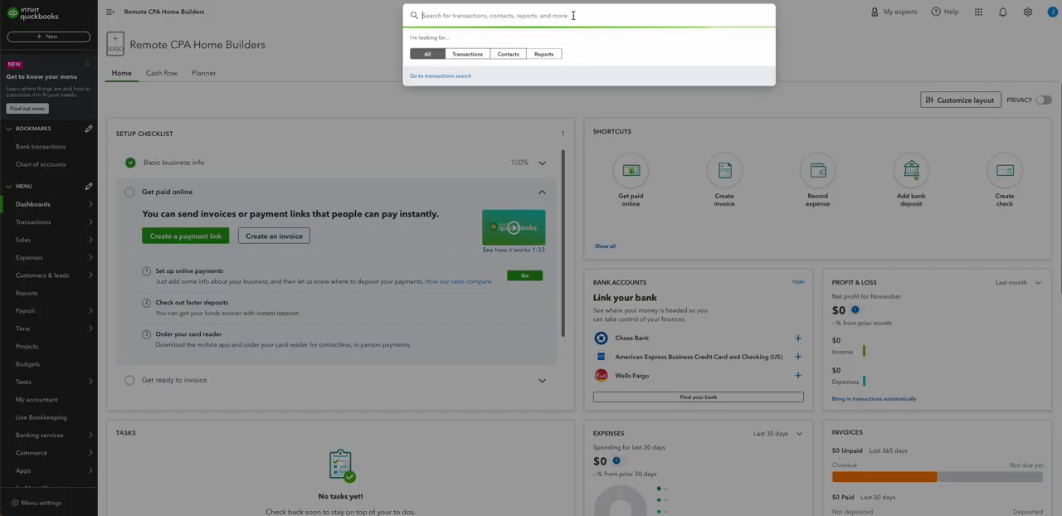
pyautogui.click(503, 87)
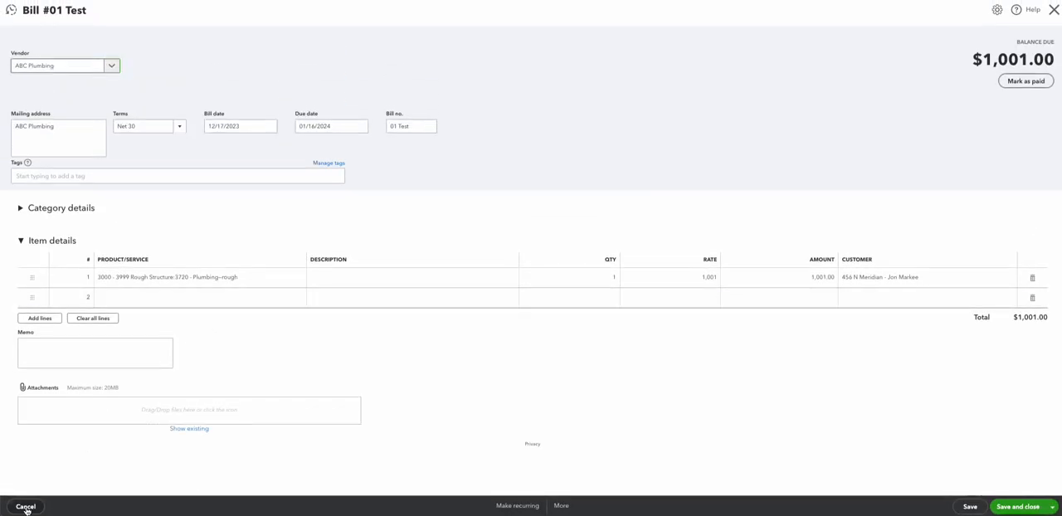
pyautogui.click(26, 507)
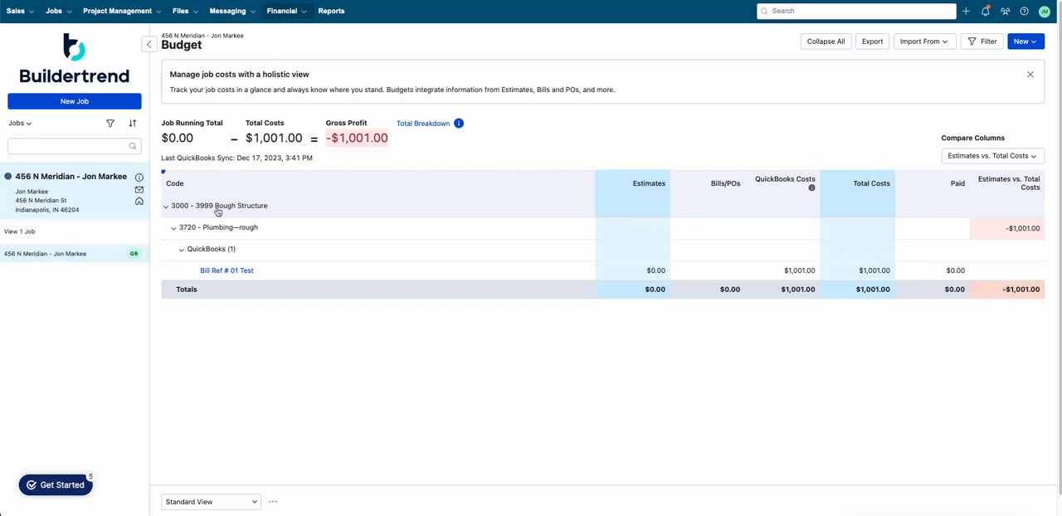
# Step: Reopen the synced bill's details in the Buildertrend budget and close them
pyautogui.scroll(-1, 228, 277)
pyautogui.click(227, 261)
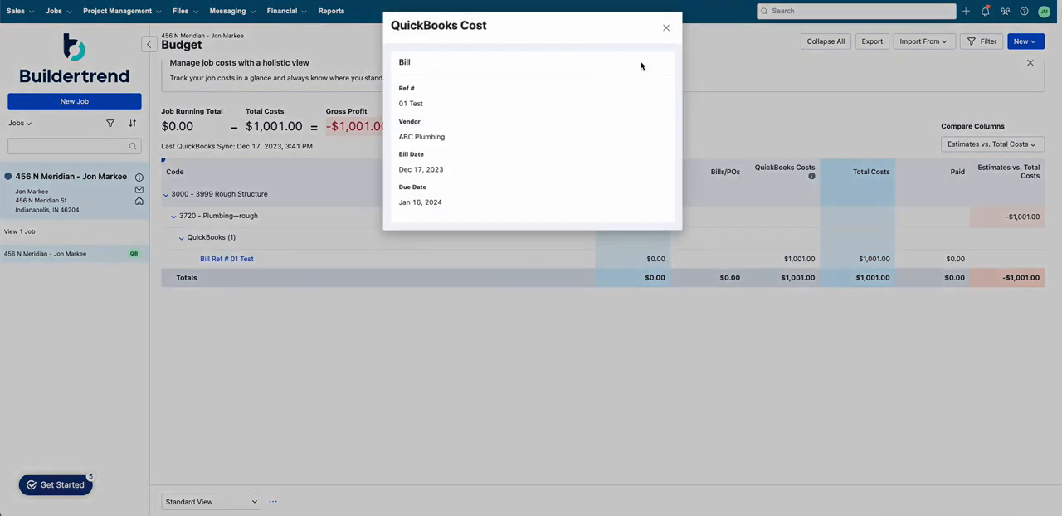
pyautogui.click(666, 29)
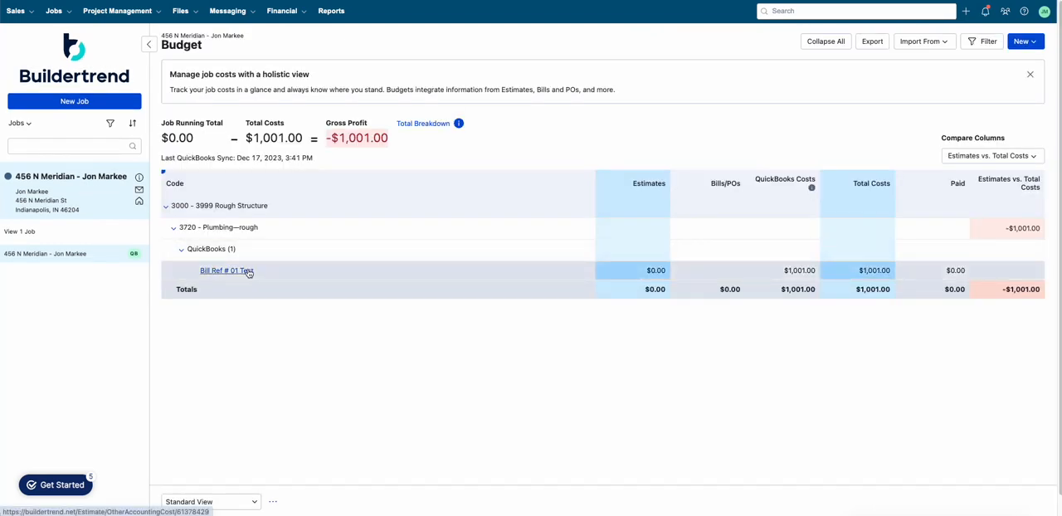
# Step: Start a new bill for the job, entering bill number Test 02 and title Just a test
pyautogui.click(290, 14)
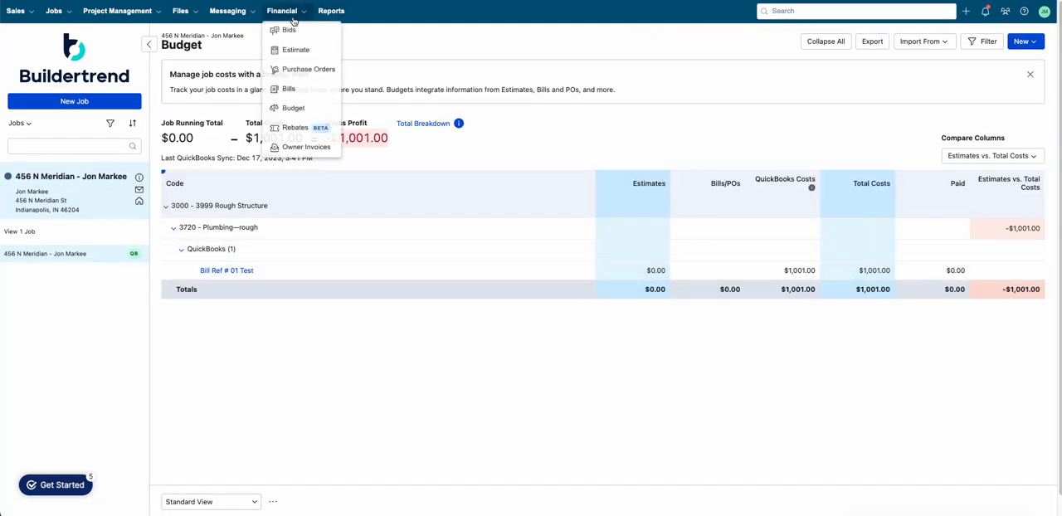
pyautogui.click(295, 96)
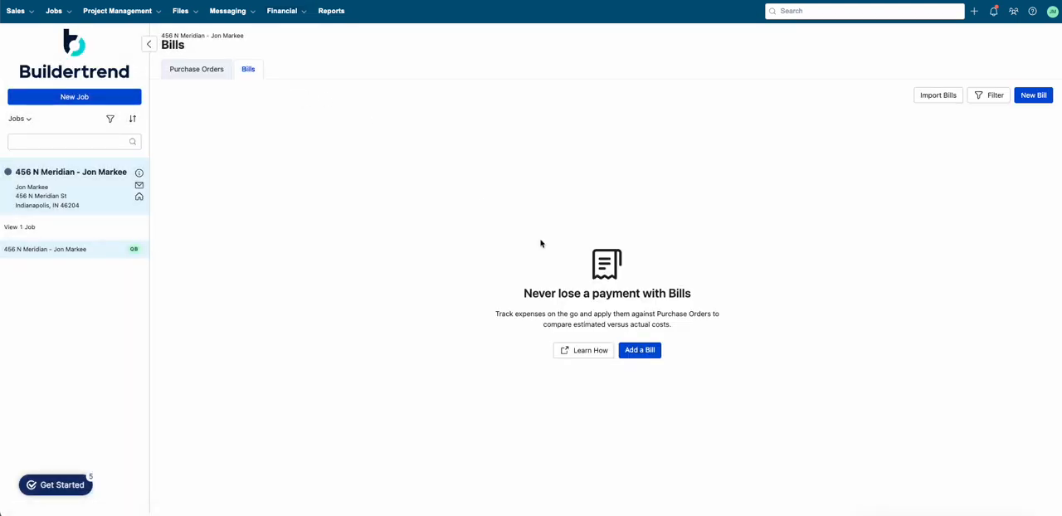
pyautogui.click(635, 351)
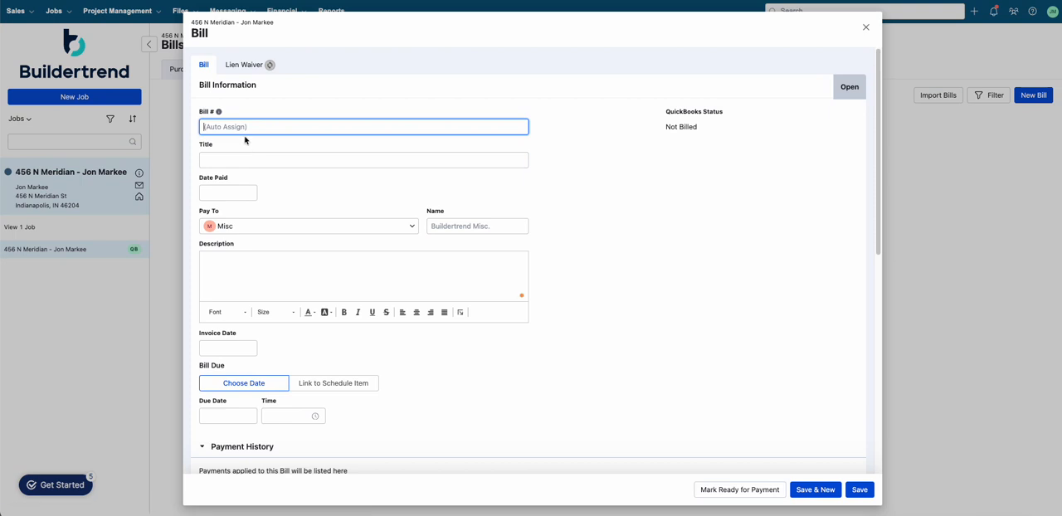
pyautogui.write('Tee')
pyautogui.write('st 02')
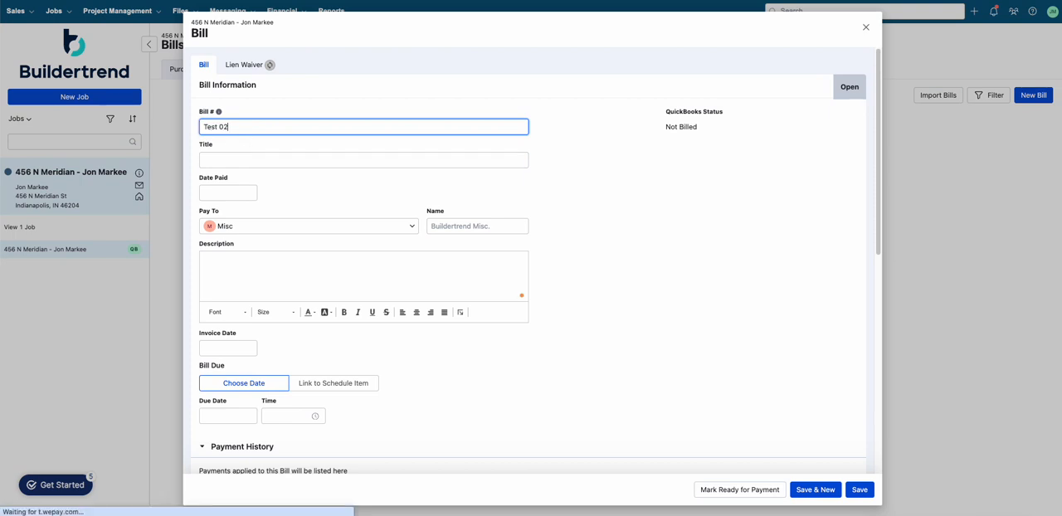
pyautogui.press('Tab')
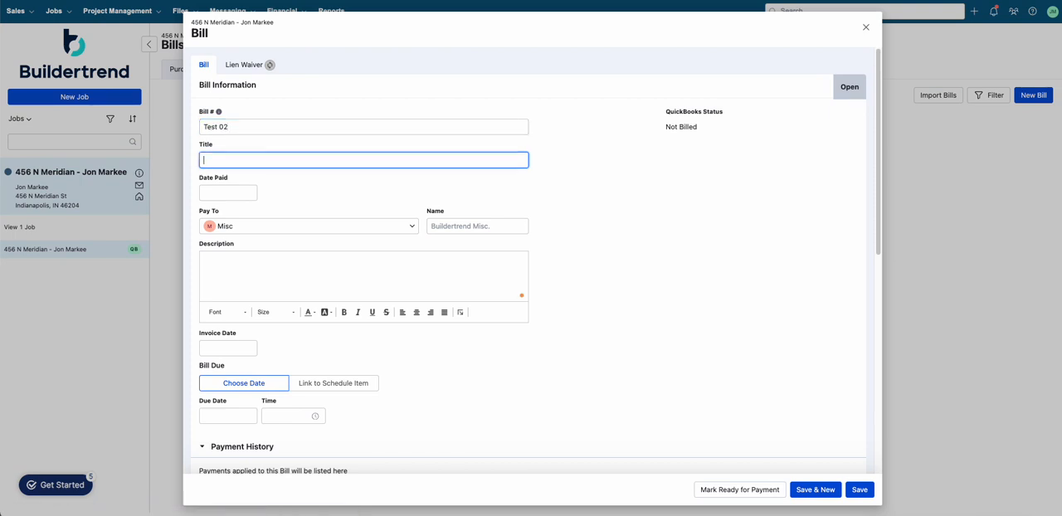
pyautogui.write('Just a test')
pyautogui.press('Tab')
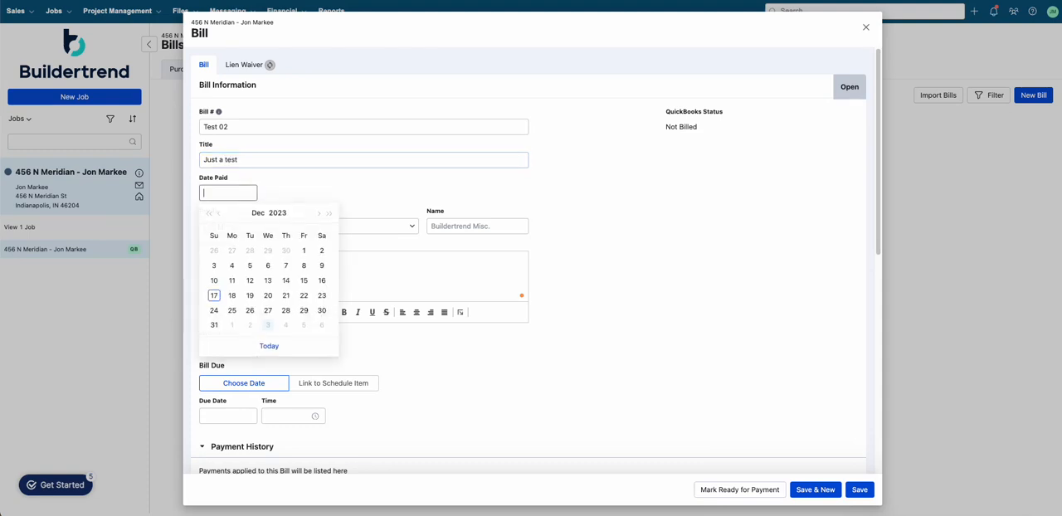
pyautogui.click(388, 176)
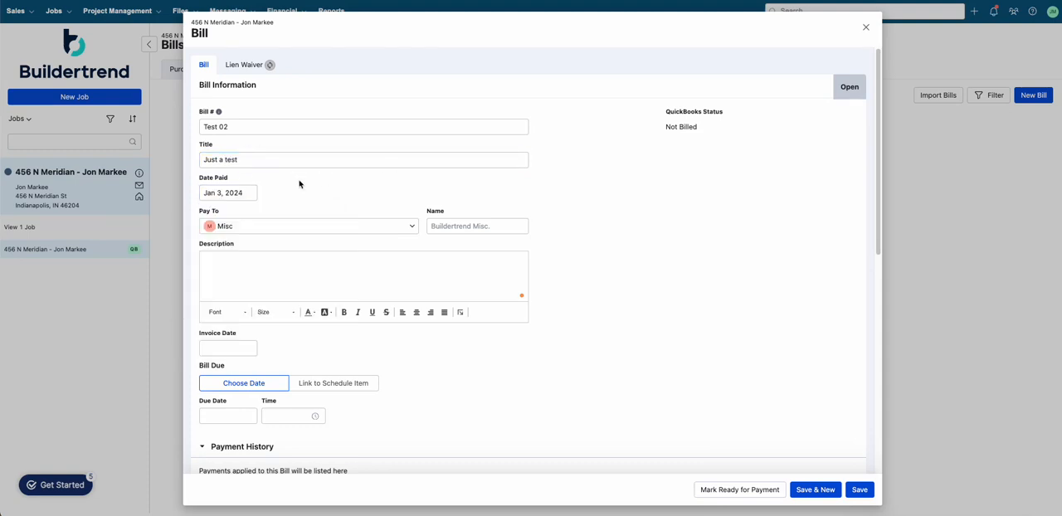
pyautogui.click(240, 194)
pyautogui.click(249, 193)
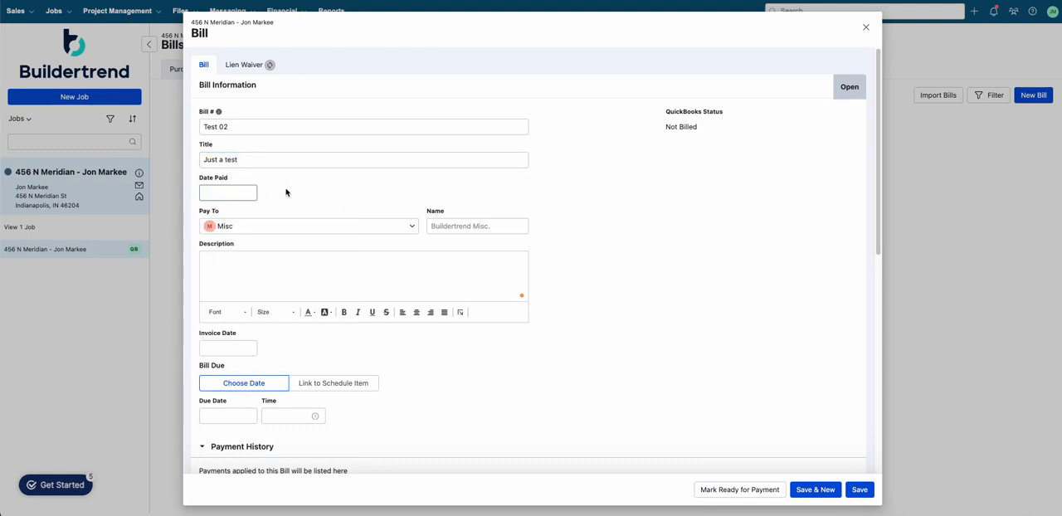
# Step: Set the bill's Pay To vendor to ABC Plumbing and add that vendor to the job
pyautogui.scroll(-2, 287, 191)
pyautogui.click(281, 157)
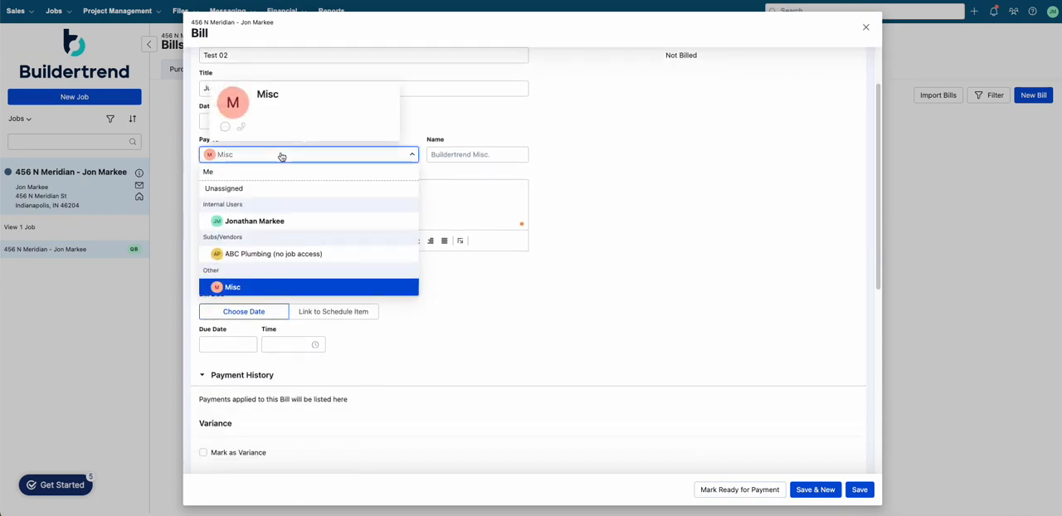
pyautogui.click(251, 160)
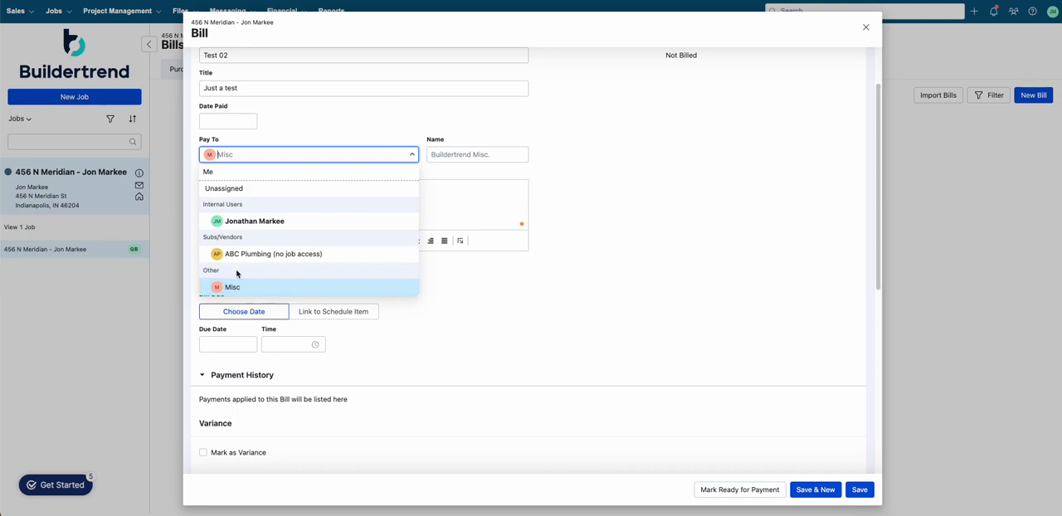
pyautogui.click(230, 257)
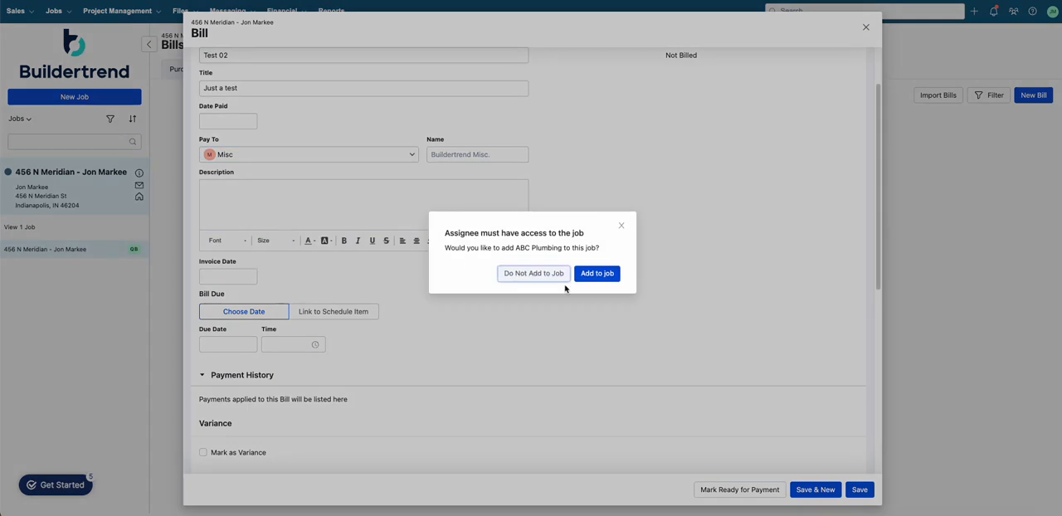
pyautogui.click(596, 273)
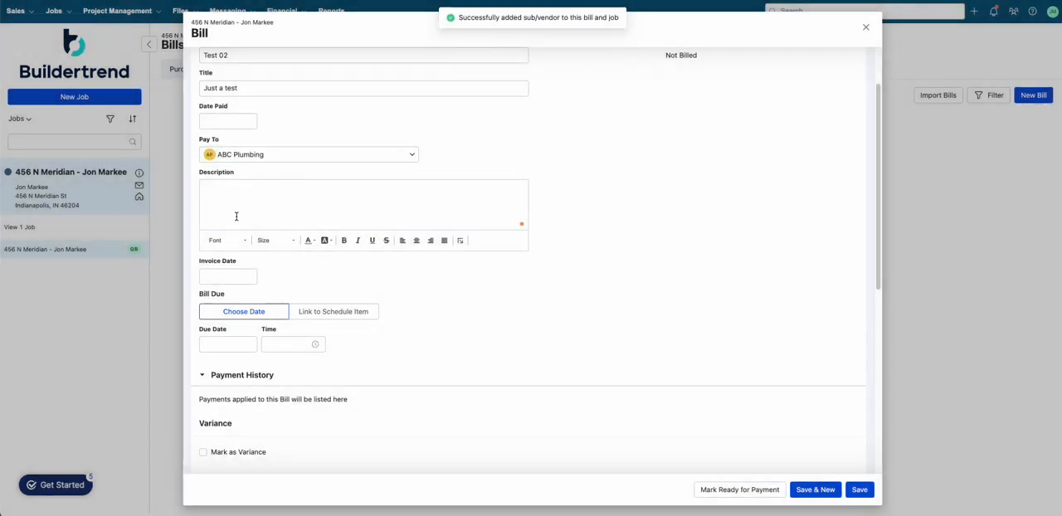
# Step: Enter the description This is a test and set the invoice date to Dec 18, 2023
pyautogui.click(248, 206)
pyautogui.write('Thi')
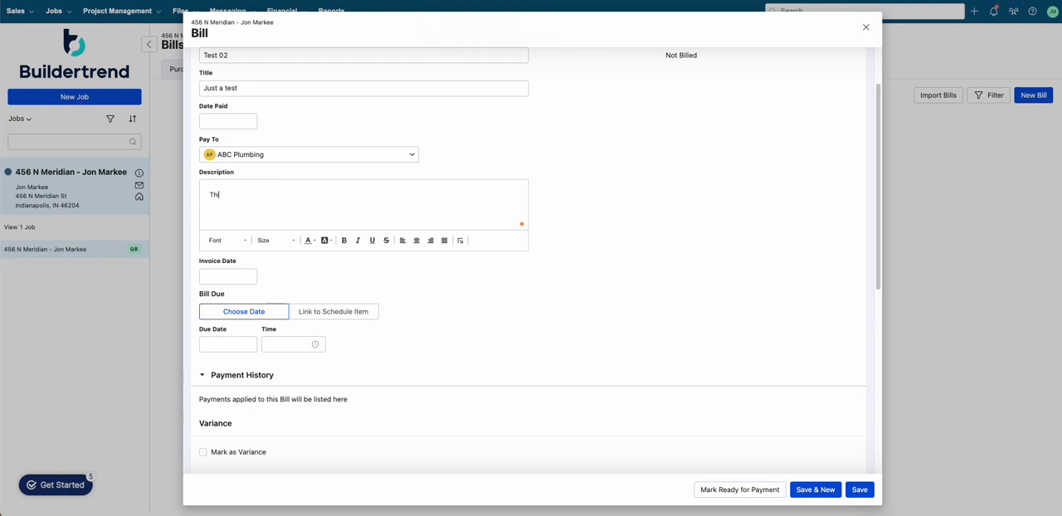
pyautogui.write('s is a test')
pyautogui.click(230, 277)
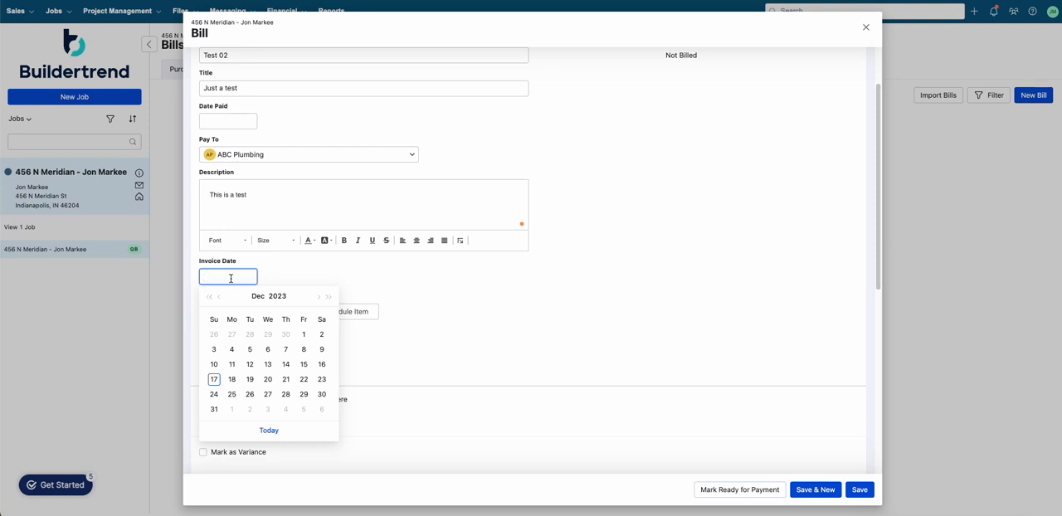
pyautogui.click(232, 380)
pyautogui.click(232, 381)
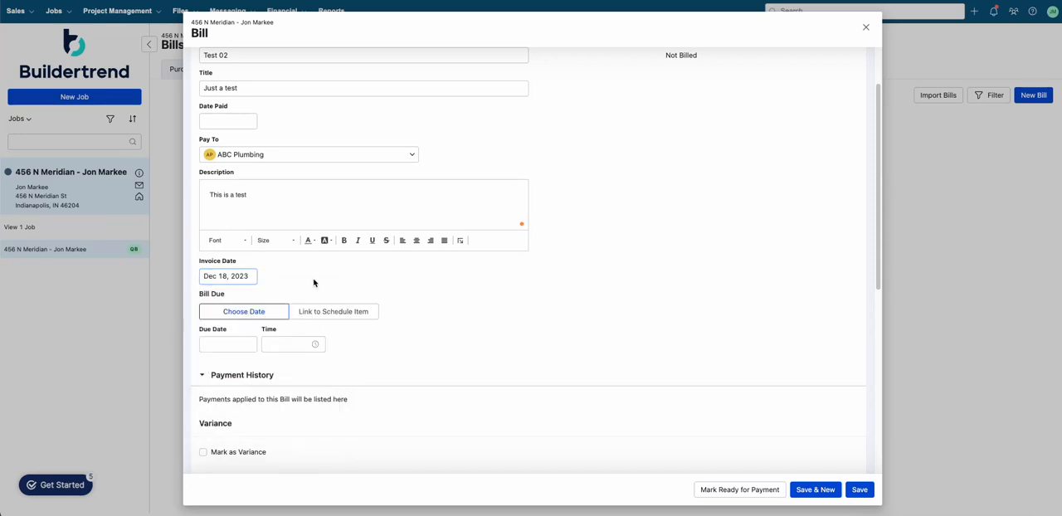
# Step: Set the bill's due date to Jan 17, 2024
pyautogui.scroll(-1, 249, 315)
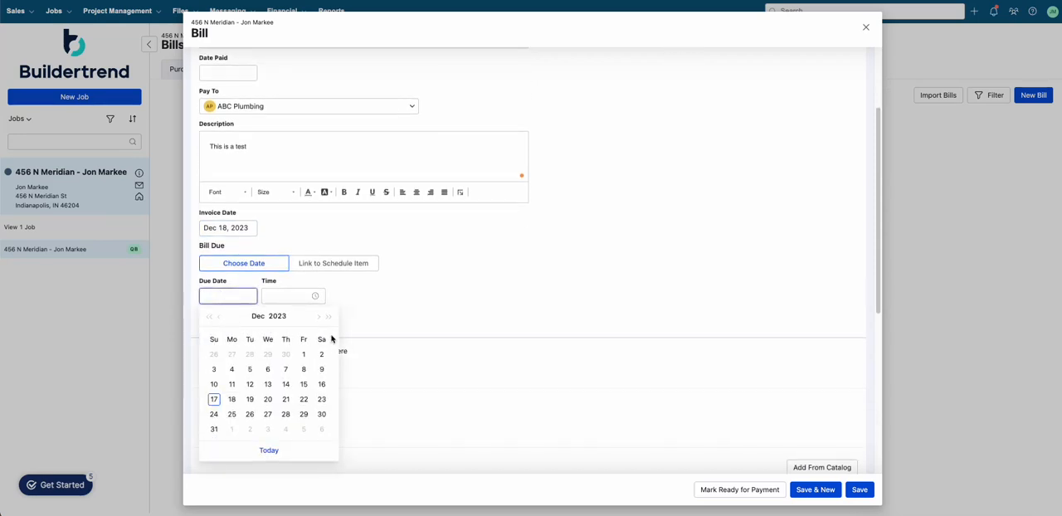
pyautogui.click(318, 317)
pyautogui.click(262, 384)
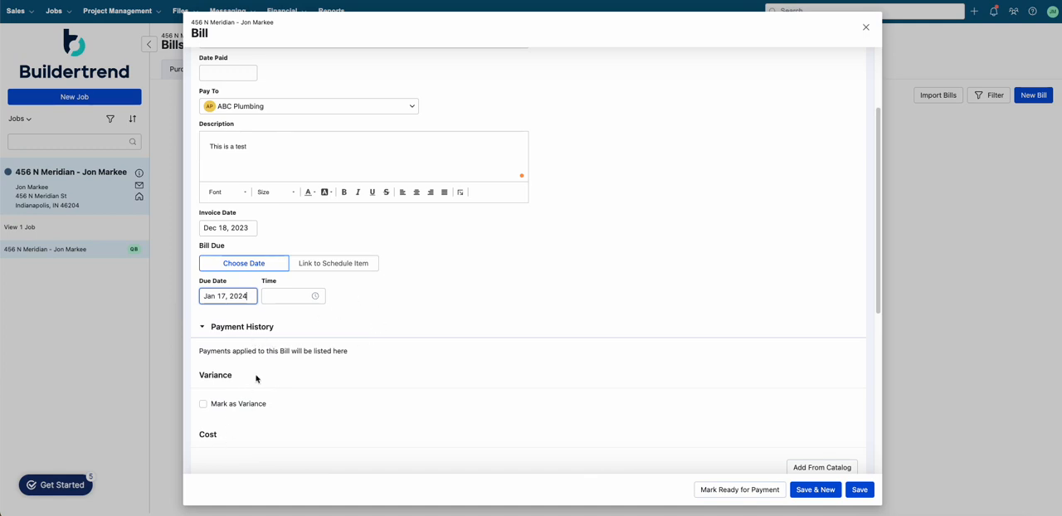
# Step: Add a cost line item titled Plumbing partial bill
pyautogui.scroll(-3, 256, 379)
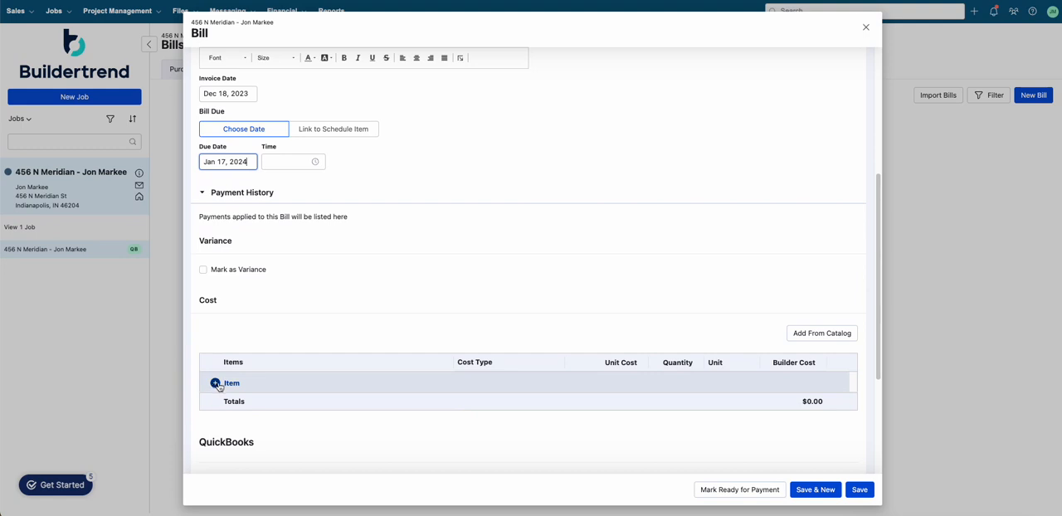
pyautogui.click(217, 384)
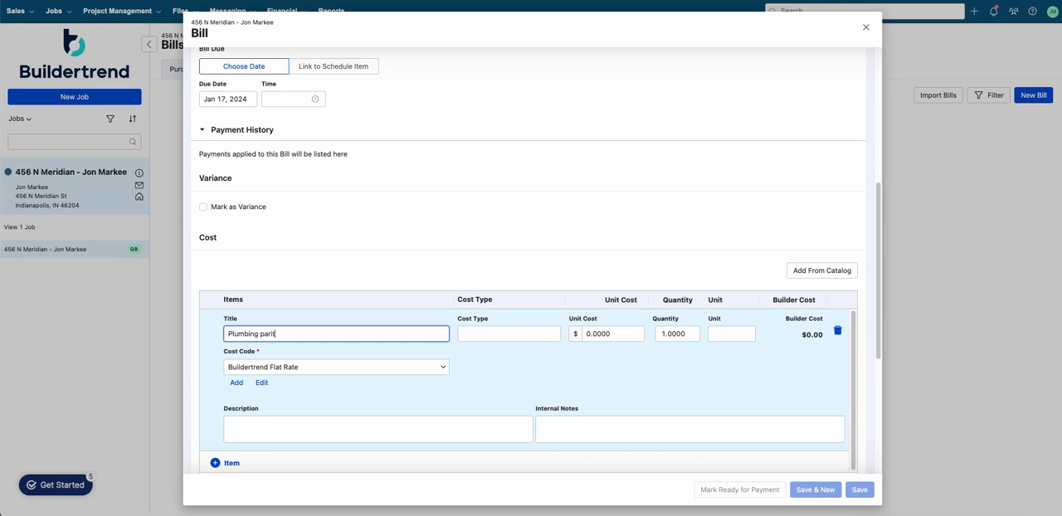
pyautogui.write('Plumbing parital')
pyautogui.press('BackSpace')
pyautogui.press('BackSpace')
pyautogui.press('BackSpace')
pyautogui.press('BackSpace')
pyautogui.write('toia')
pyautogui.write('l')
pyautogui.press('Tab')
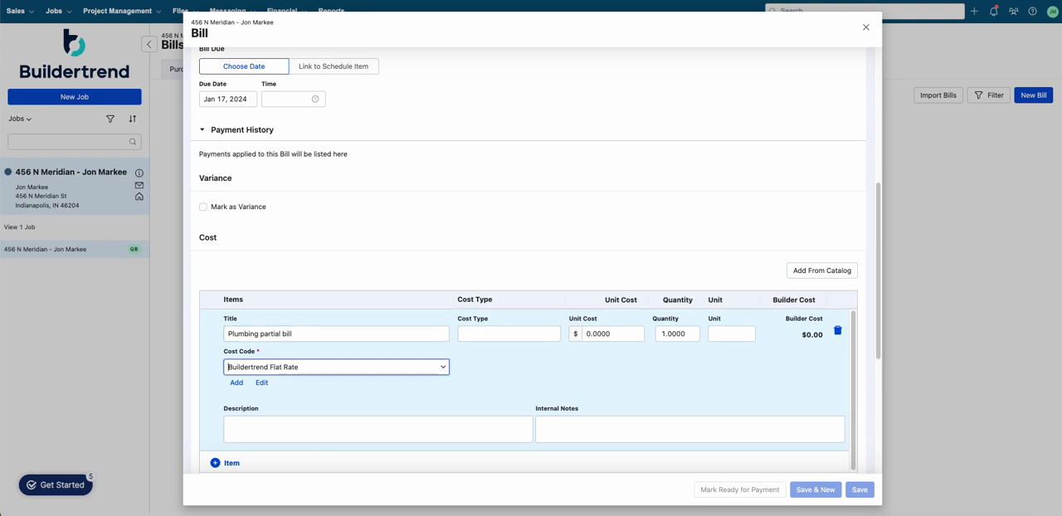
# Step: Assign the line item cost code 3720 - Plumbing—rough and cost type Labor
pyautogui.click(327, 367)
pyautogui.write('plumb')
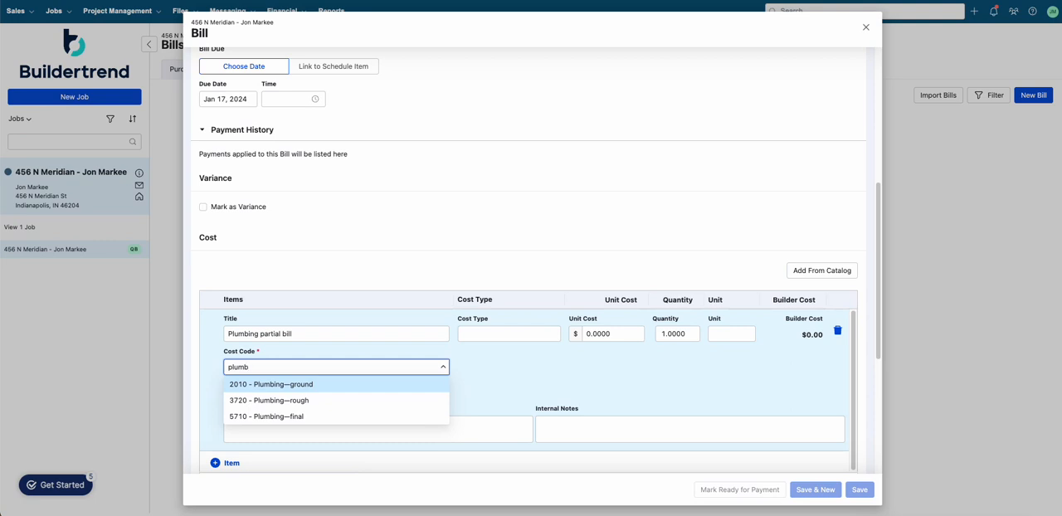
pyautogui.click(327, 399)
pyautogui.scroll(-2, 488, 357)
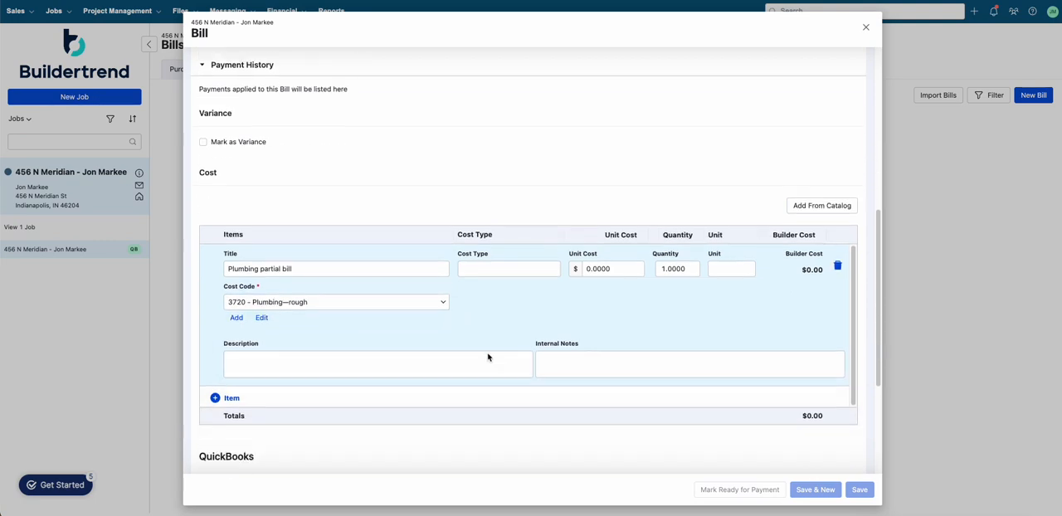
pyautogui.scroll(-1, 488, 356)
pyautogui.click(481, 259)
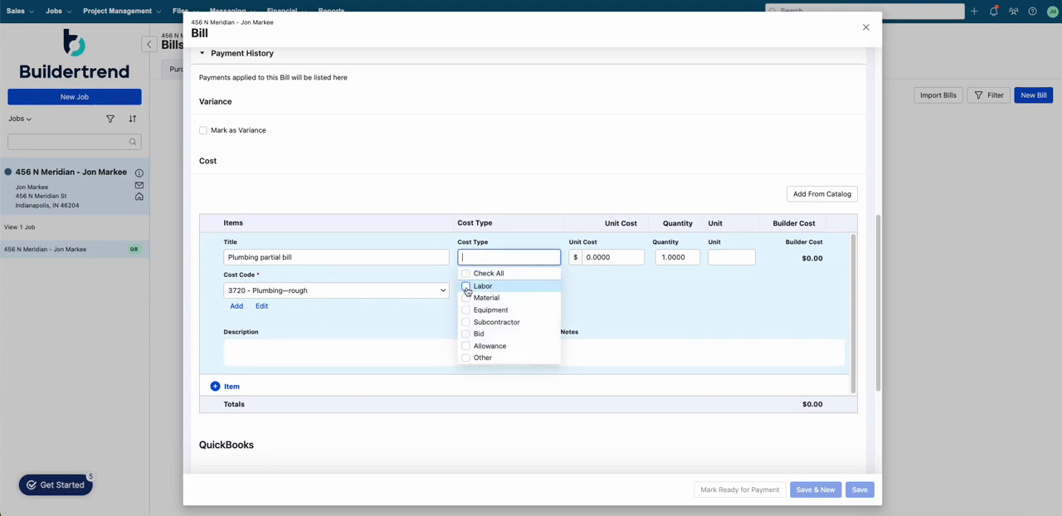
pyautogui.click(467, 287)
pyautogui.click(730, 257)
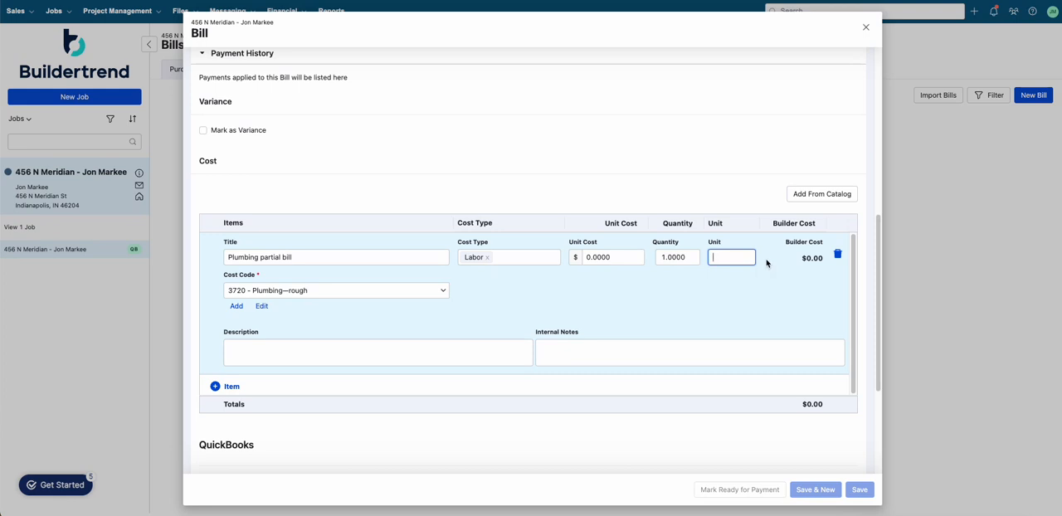
pyautogui.write('1002')
pyautogui.press('Tab')
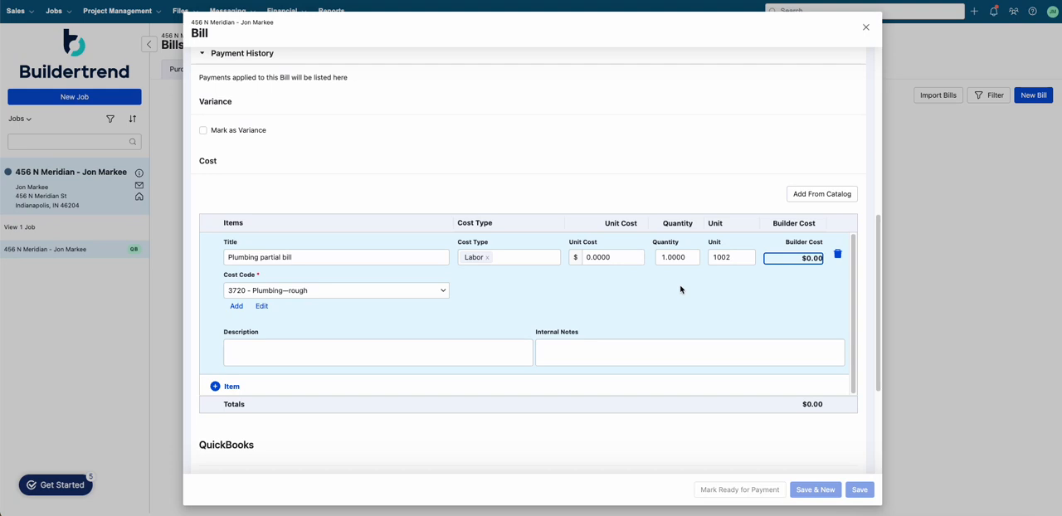
pyautogui.doubleClick(737, 256)
pyautogui.hotkey('shift', 'Tab')
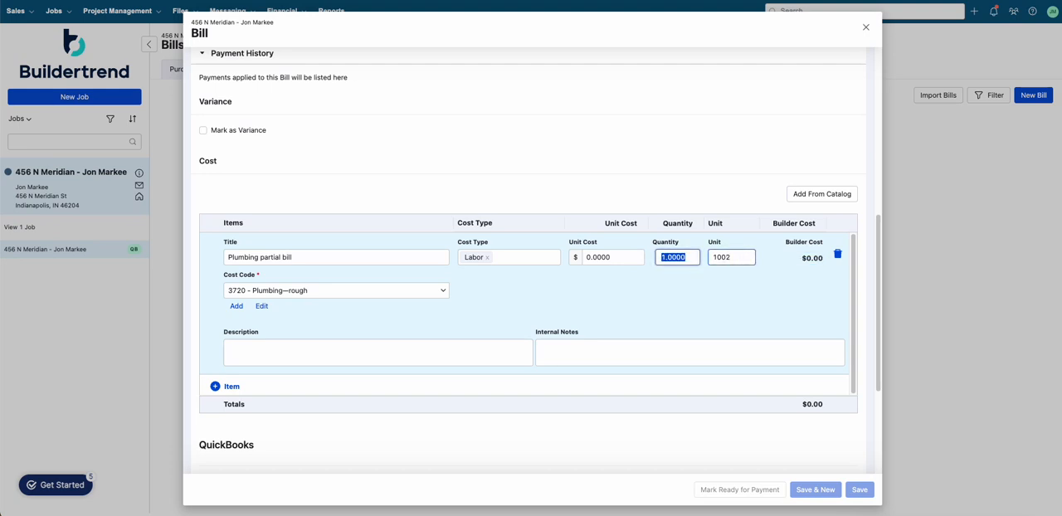
pyautogui.press('Tab')
pyautogui.press('BackSpace')
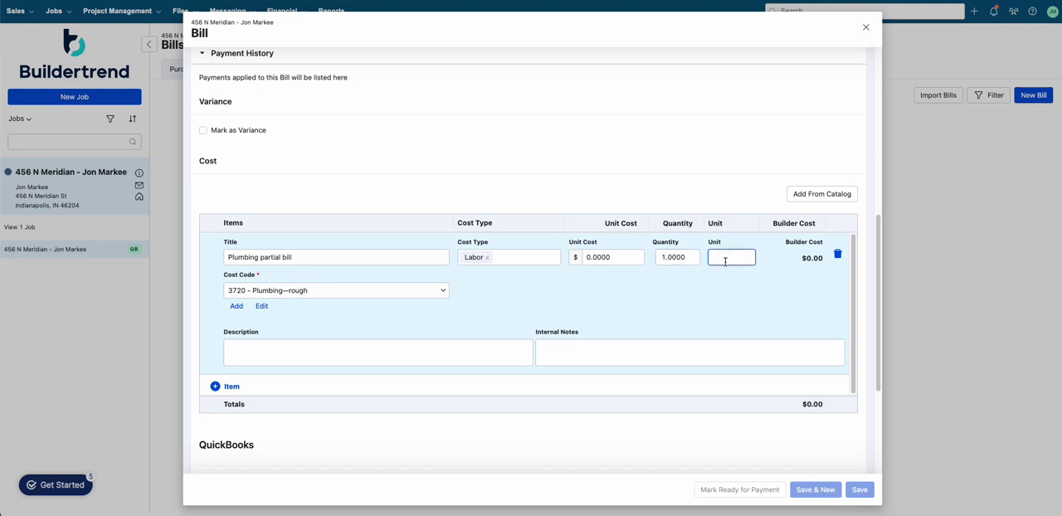
# Step: Set the line item's unit cost to $1,002
pyautogui.click(627, 263)
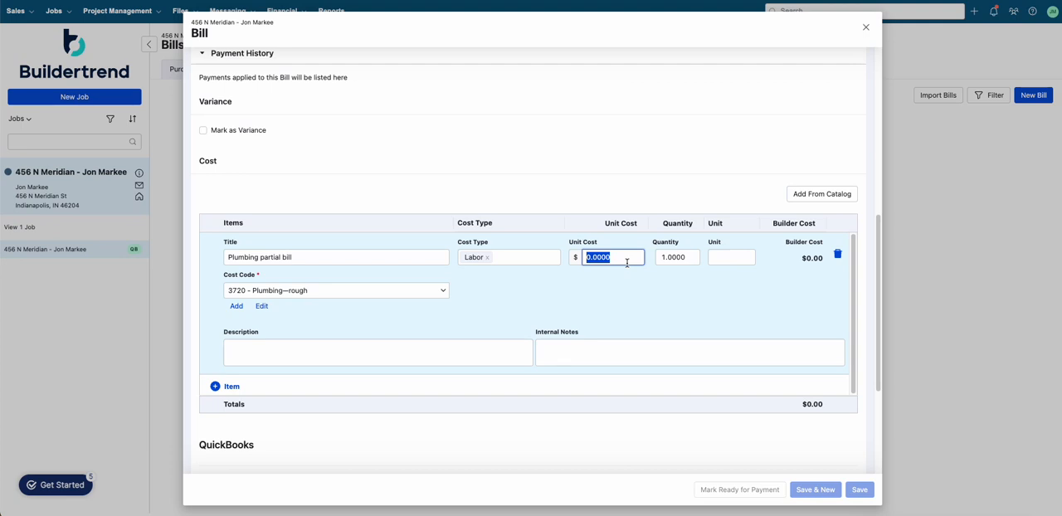
pyautogui.write('1002')
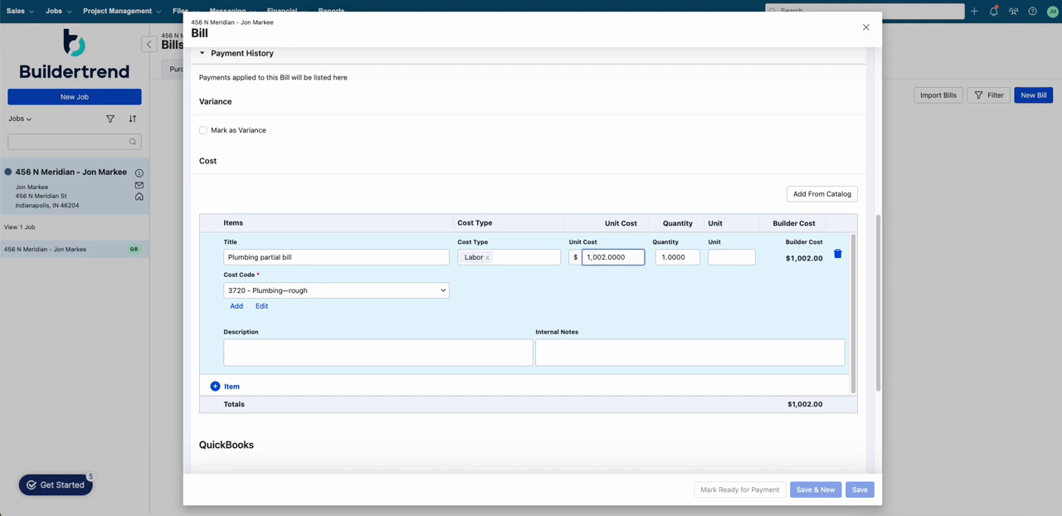
pyautogui.press('Tab')
# Step: Save the new bill with Send to QuickBooks left enabled
pyautogui.click(355, 350)
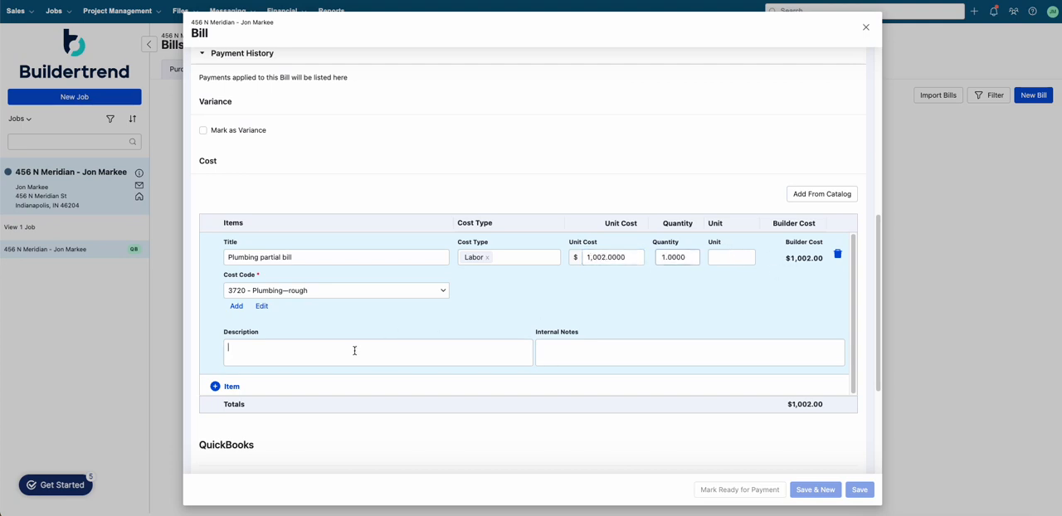
pyautogui.scroll(-1, 358, 350)
pyautogui.click(592, 294)
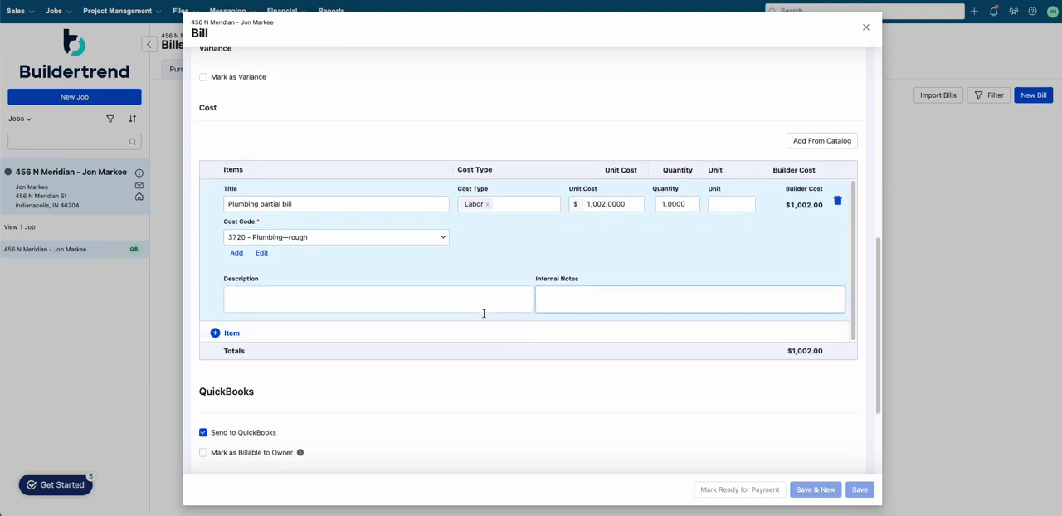
pyautogui.scroll(-2, 340, 353)
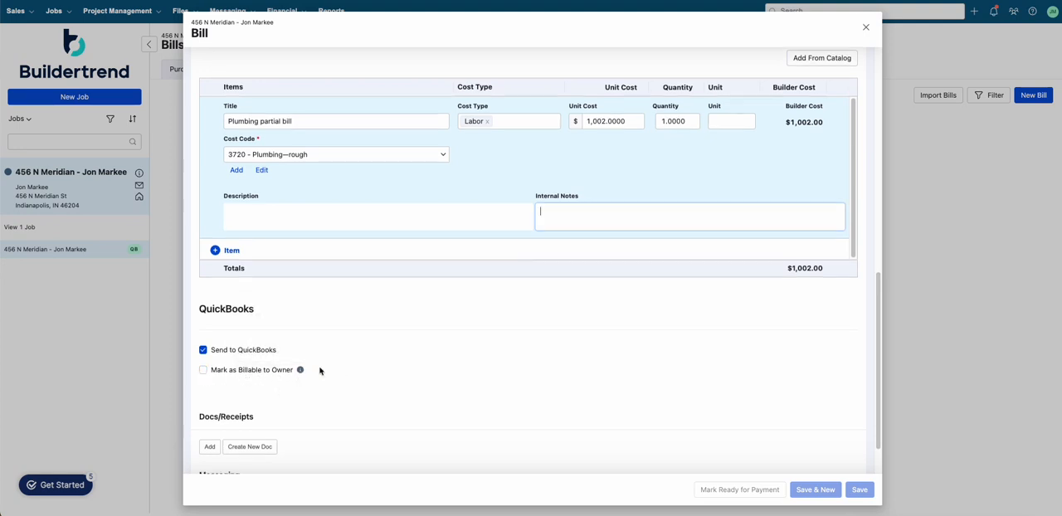
pyautogui.scroll(-2, 321, 370)
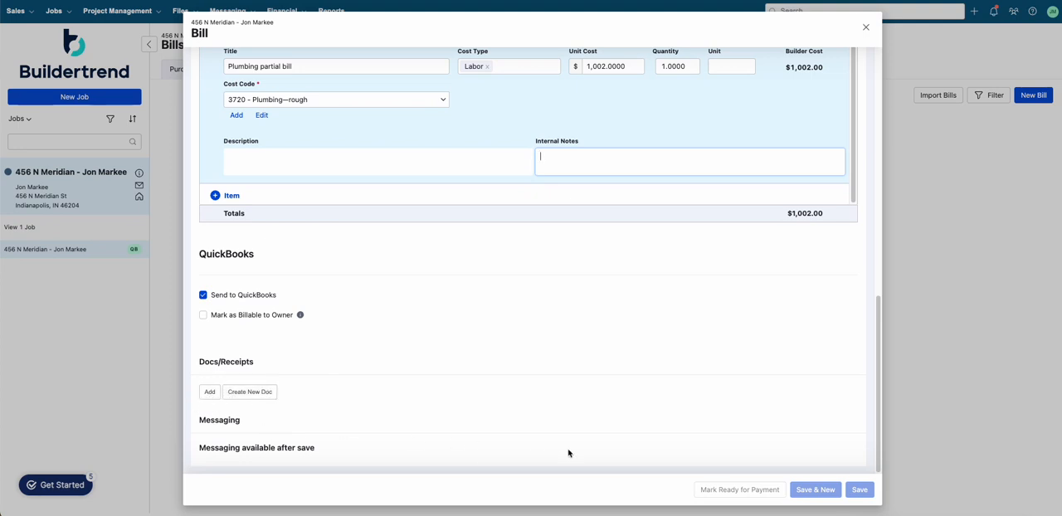
pyautogui.click(618, 422)
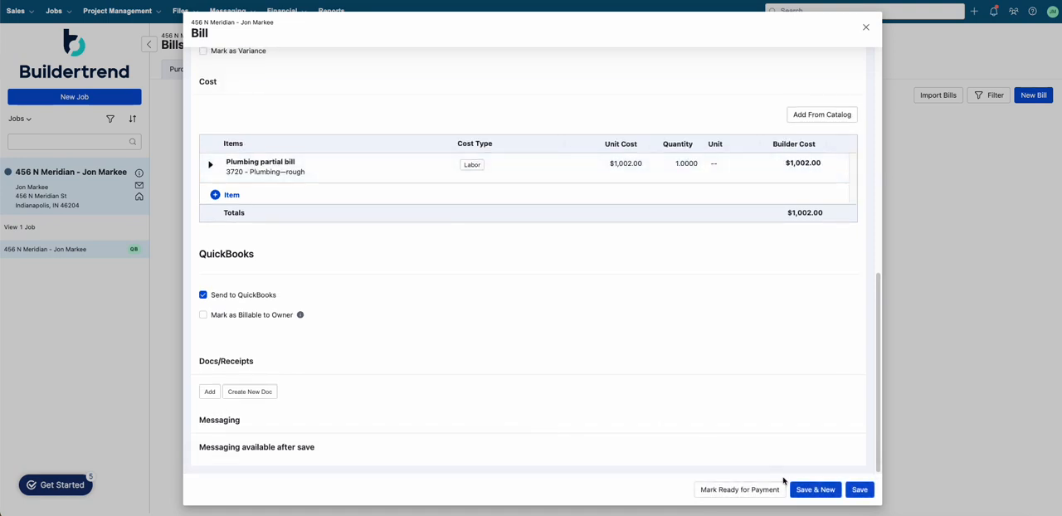
pyautogui.click(860, 489)
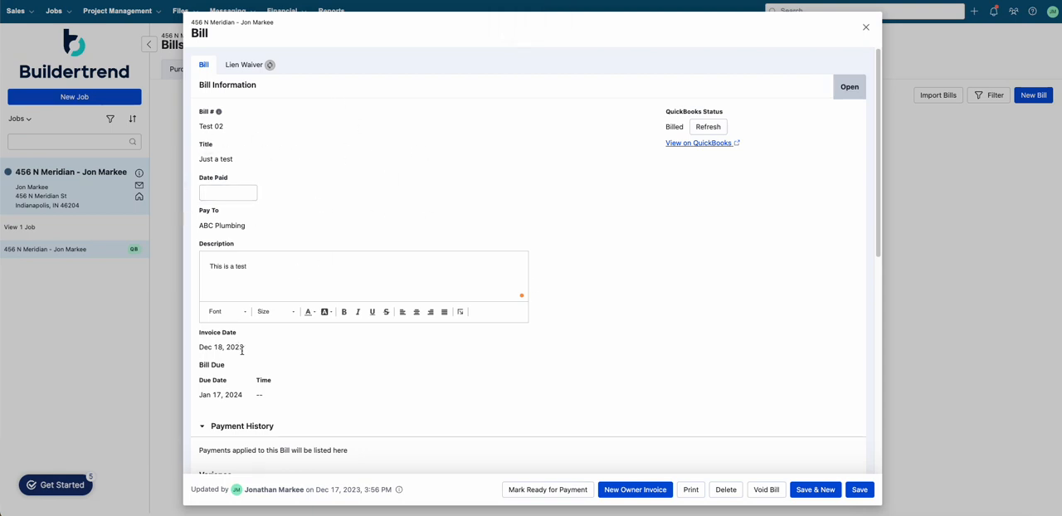
# Step: Review the saved bill's cost line details and close the bill
pyautogui.scroll(-5, 351, 409)
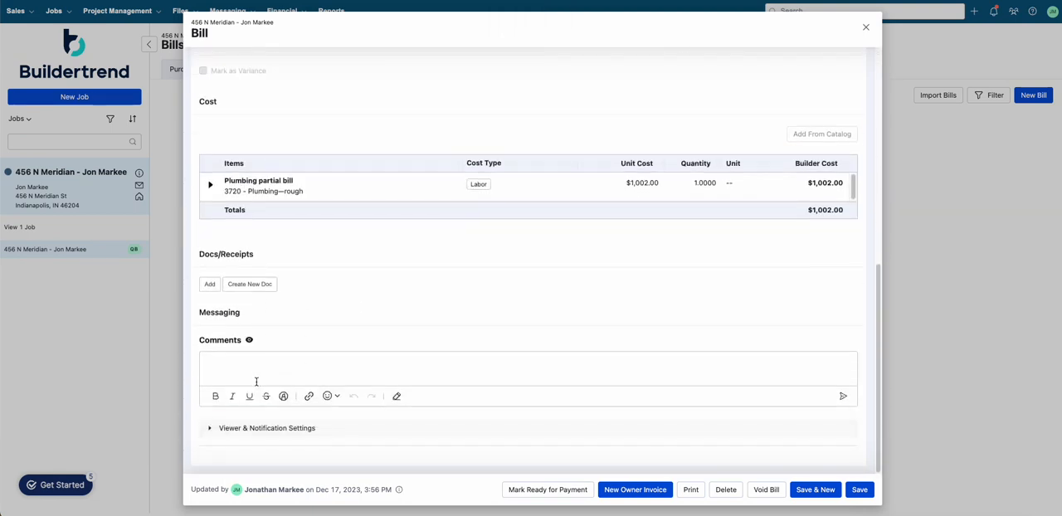
pyautogui.click(257, 382)
pyautogui.click(866, 28)
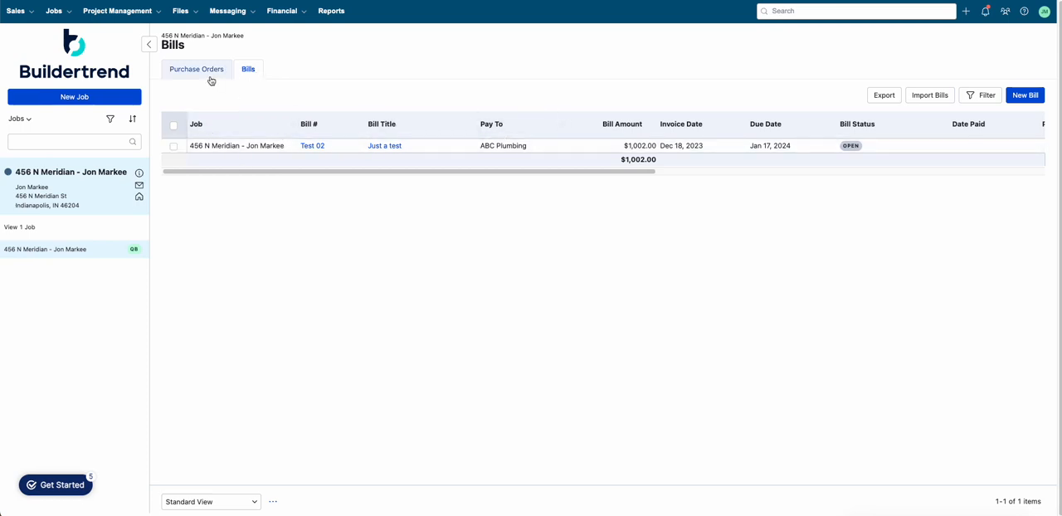
# Step: Open the job's Budget and expand the 3720 - Plumbing—rough code to inspect its Bills/POs and QuickBooks entries
pyautogui.click(297, 12)
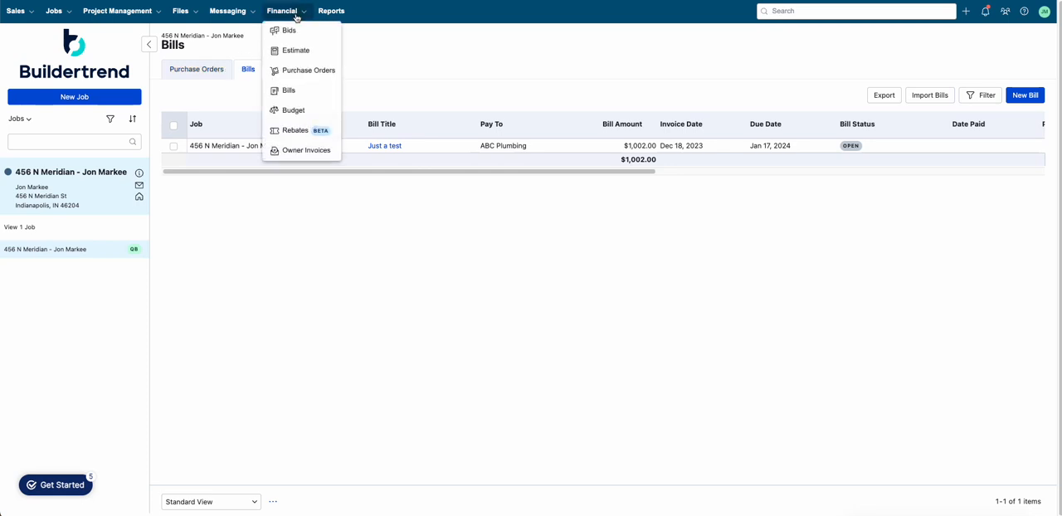
pyautogui.click(295, 116)
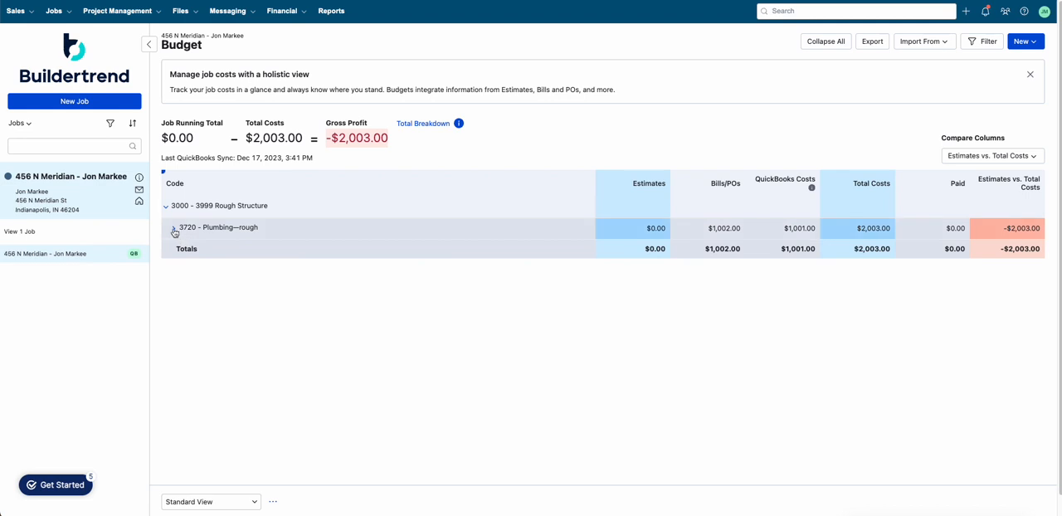
pyautogui.click(173, 227)
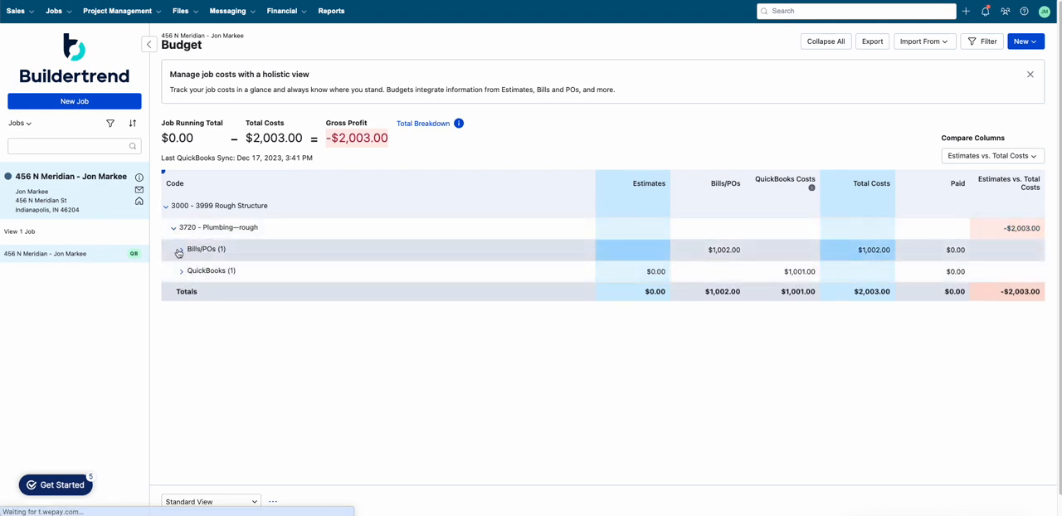
pyautogui.click(178, 252)
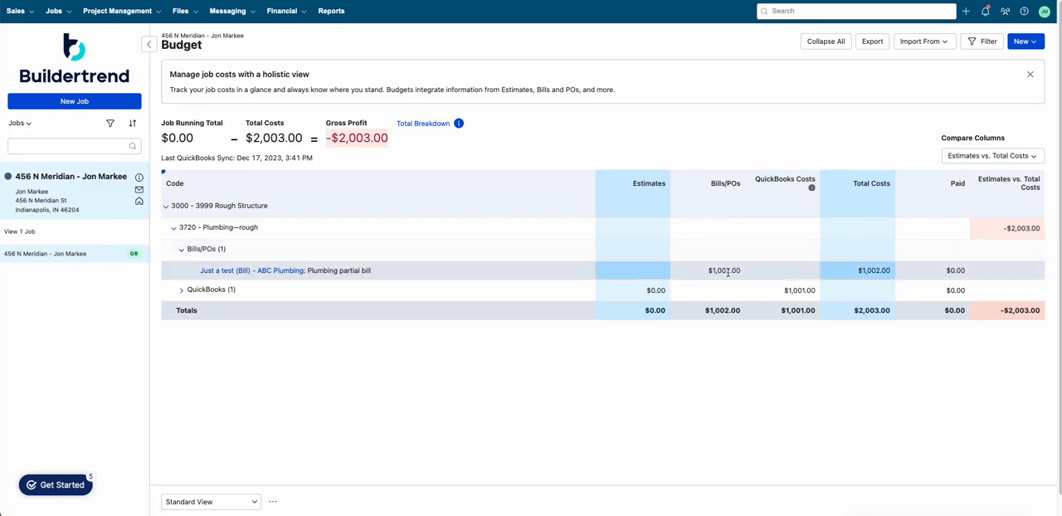
pyautogui.click(181, 291)
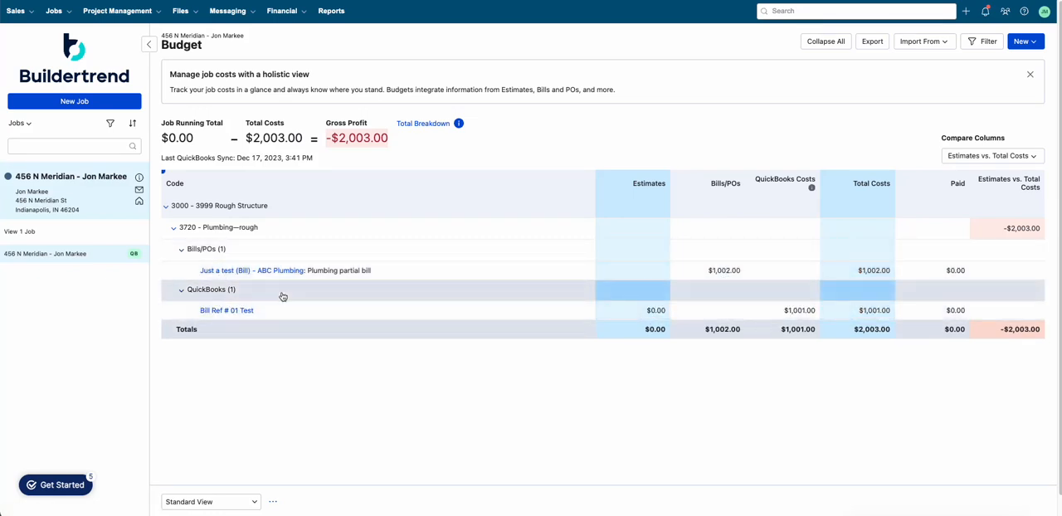
pyautogui.click(180, 290)
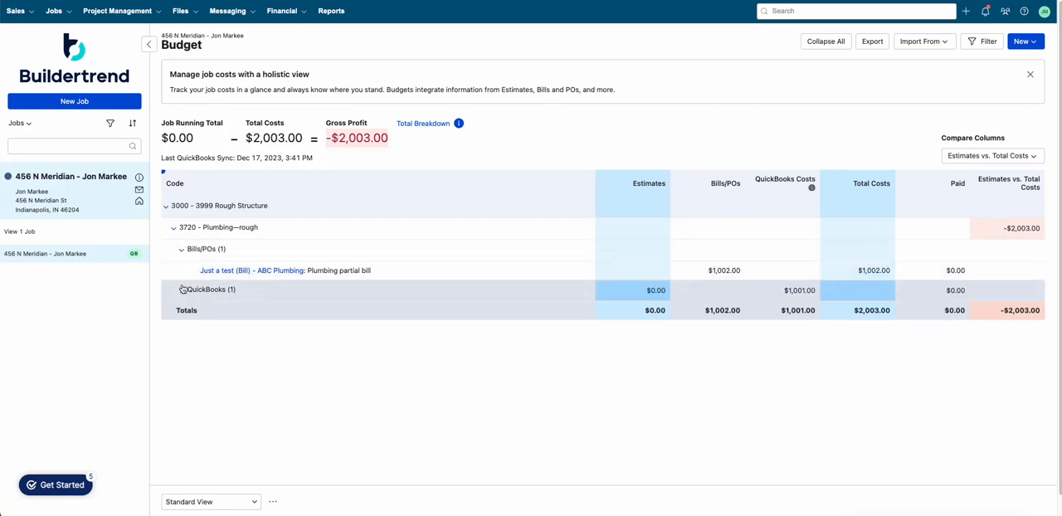
pyautogui.click(180, 249)
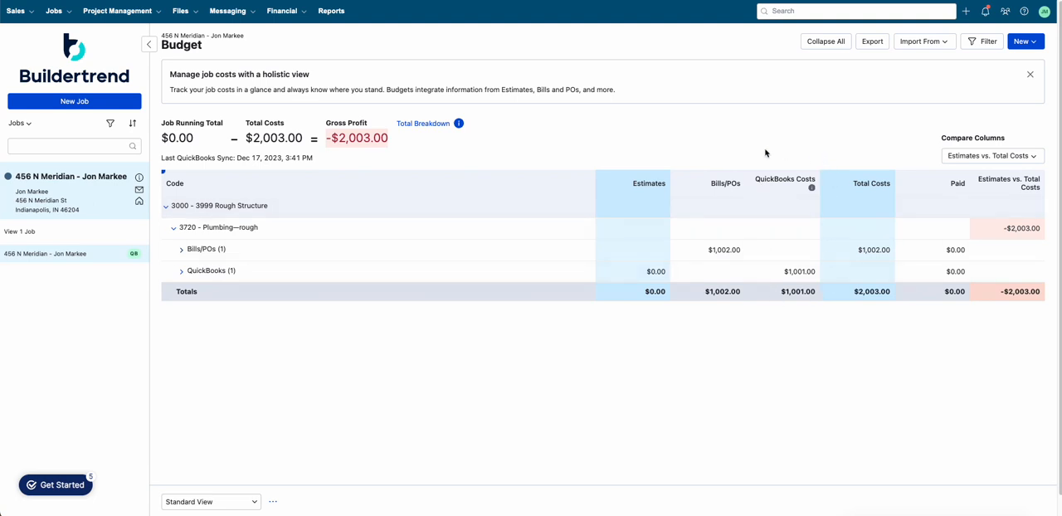
# Step: Examine the QuickBooks Costs column explanation and the Compare Columns options in the budget
pyautogui.moveTo(812, 189)
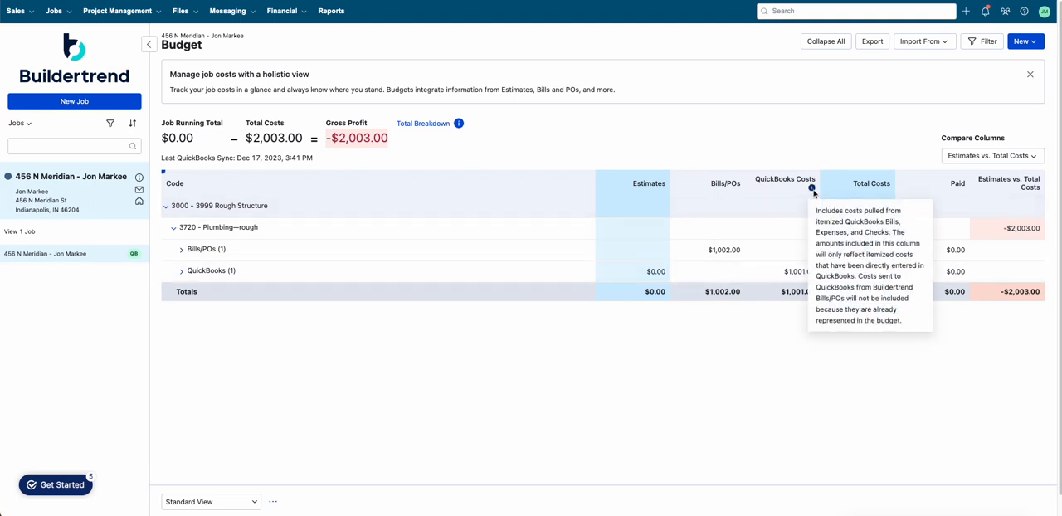
pyautogui.click(1024, 159)
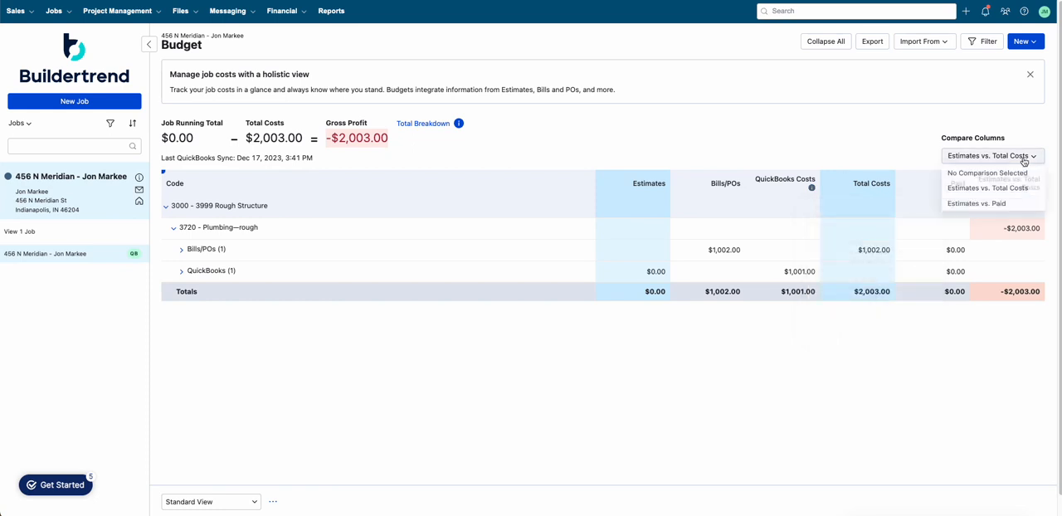
pyautogui.click(827, 147)
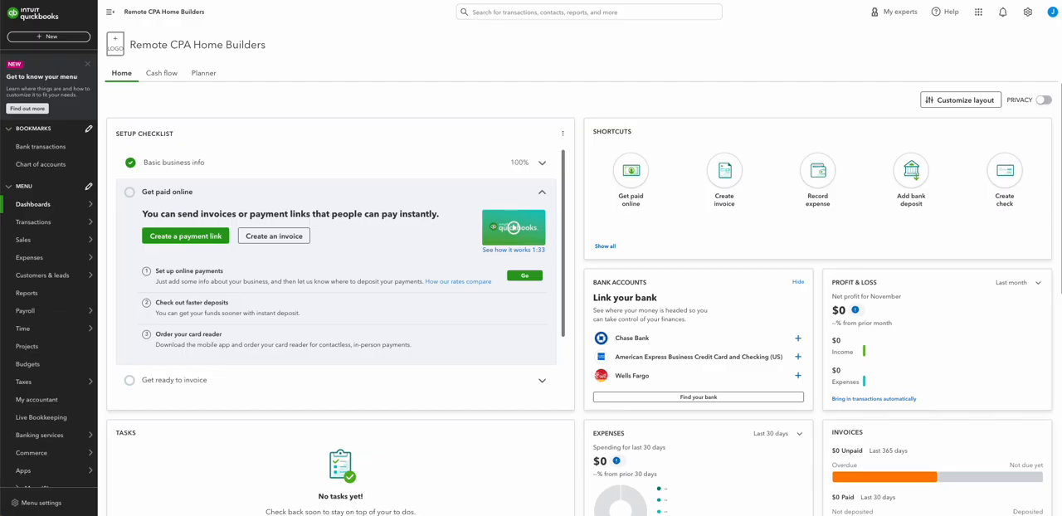
# Step: In QuickBooks, open the ABC Plumbing vendor's transaction list
pyautogui.moveTo(45, 257)
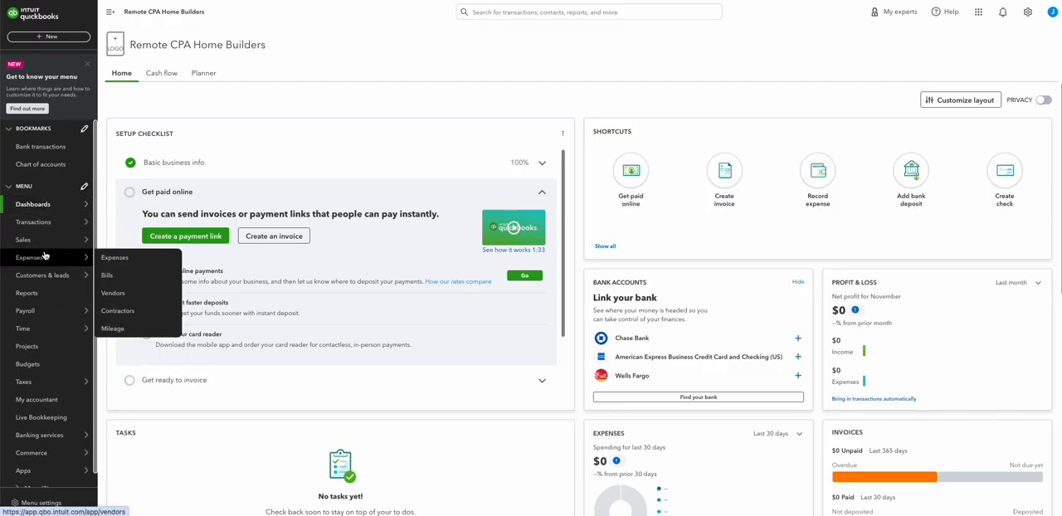
pyautogui.click(136, 292)
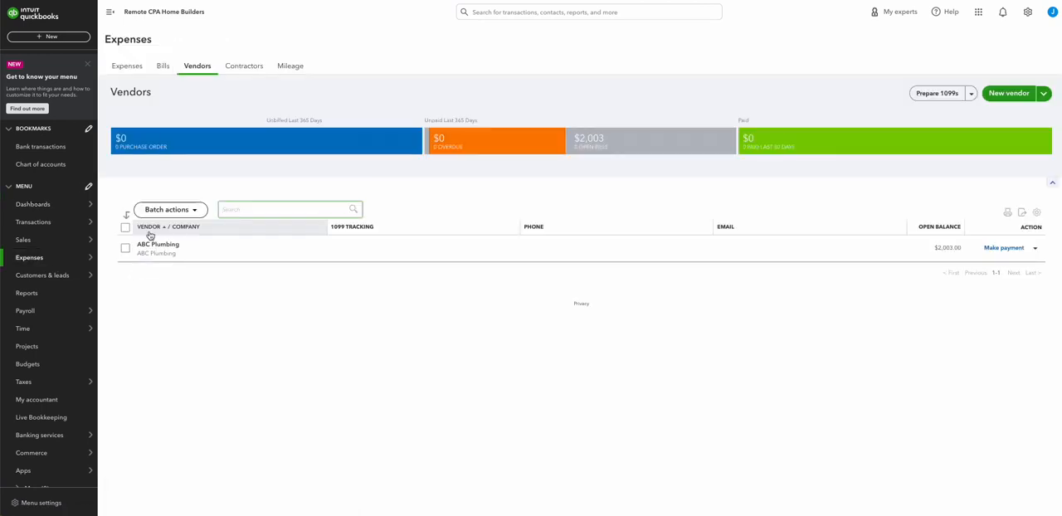
pyautogui.click(157, 244)
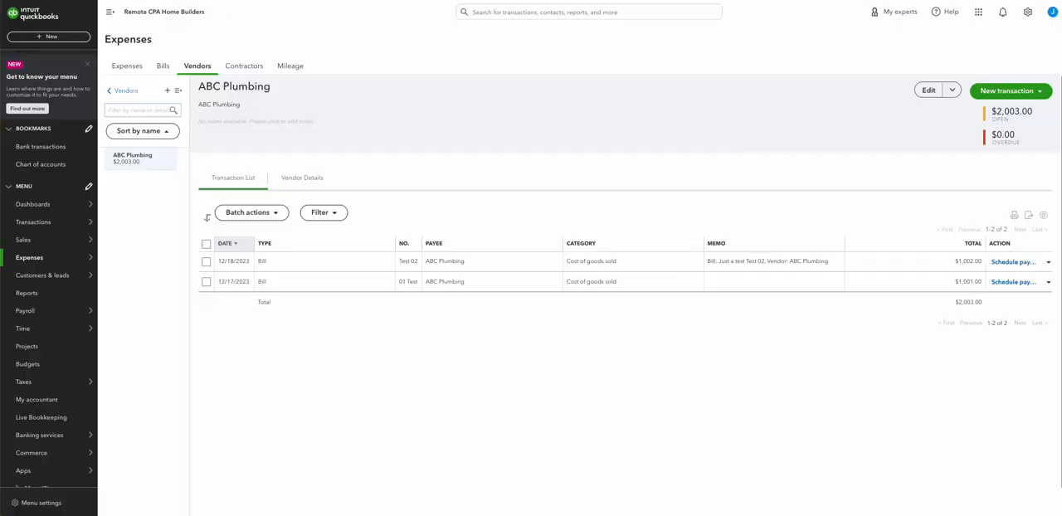
# Step: Open the Profit and Loss by Customer report and set its period to This Year
pyautogui.moveTo(53, 272)
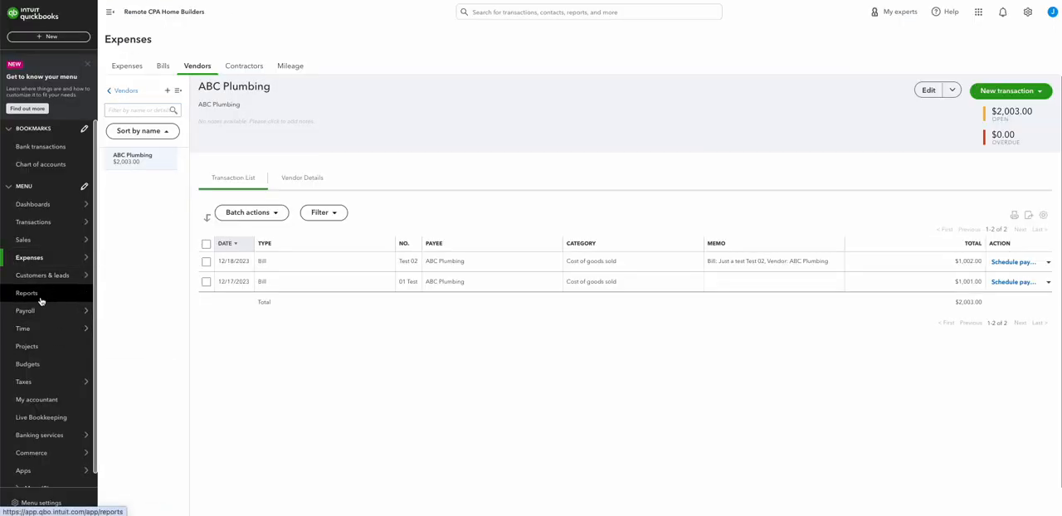
pyautogui.click(40, 299)
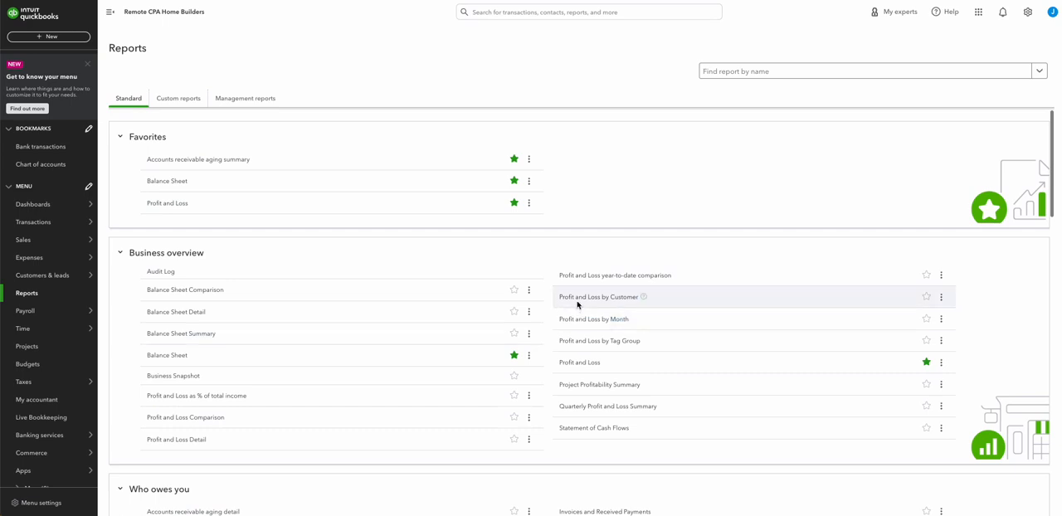
pyautogui.click(624, 301)
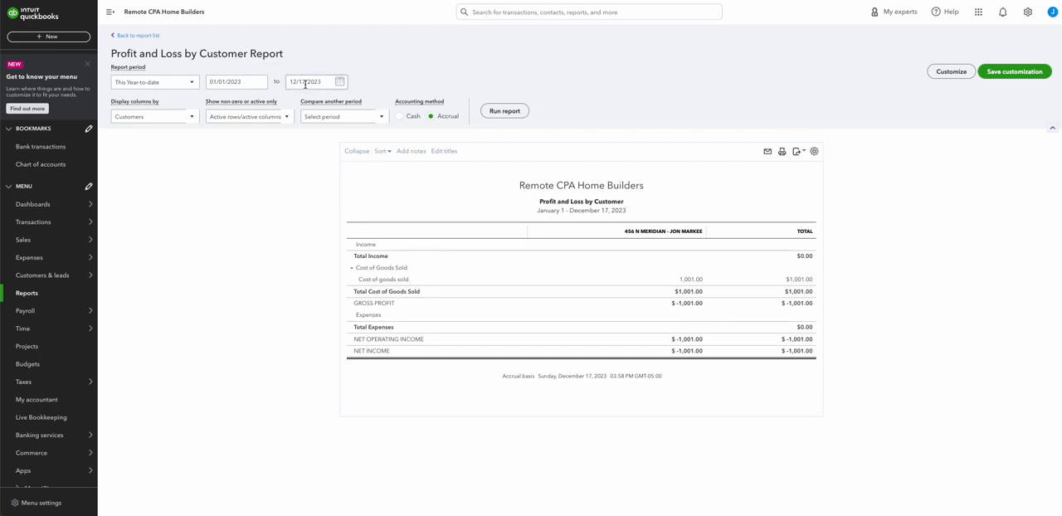
pyautogui.click(187, 88)
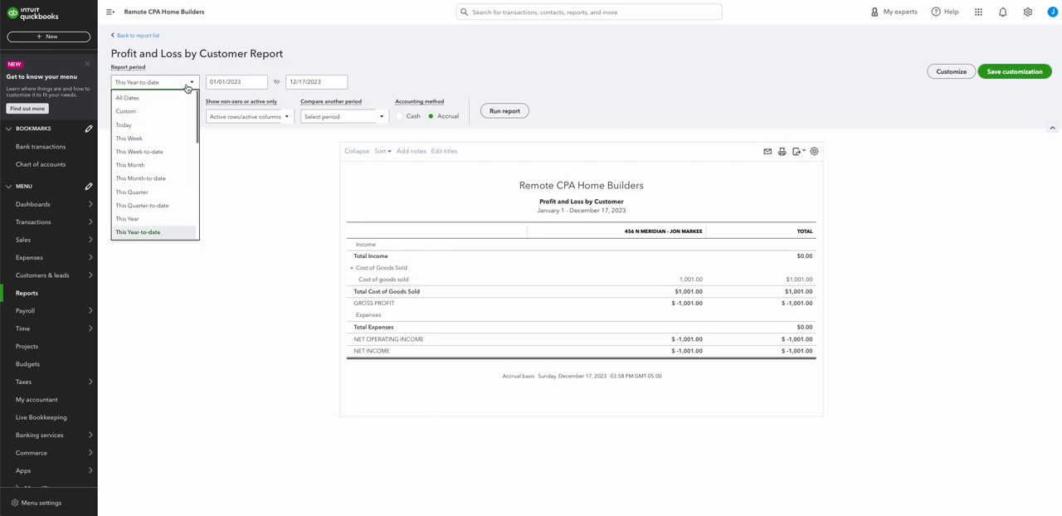
pyautogui.click(165, 220)
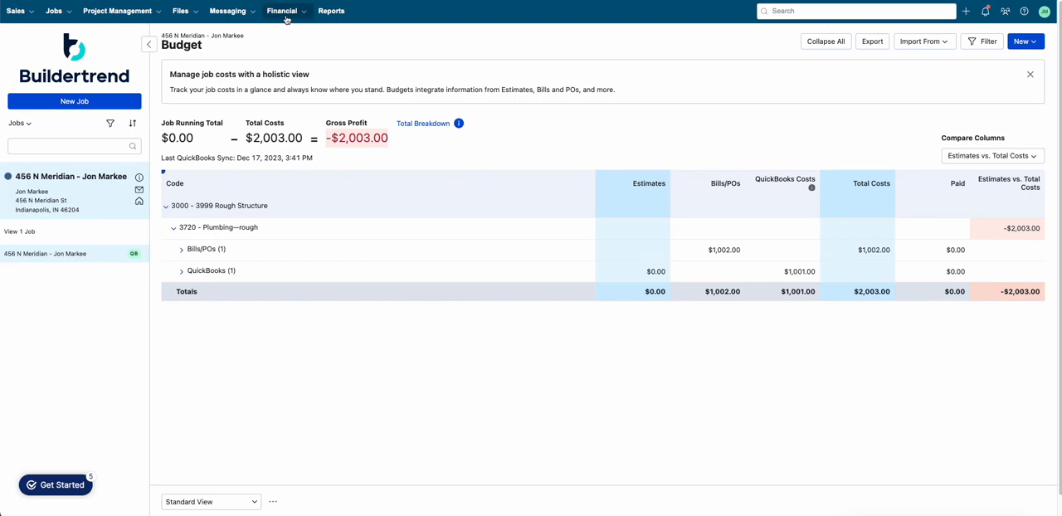
# Step: Open the job's Bills list in Buildertrend
pyautogui.moveTo(286, 18)
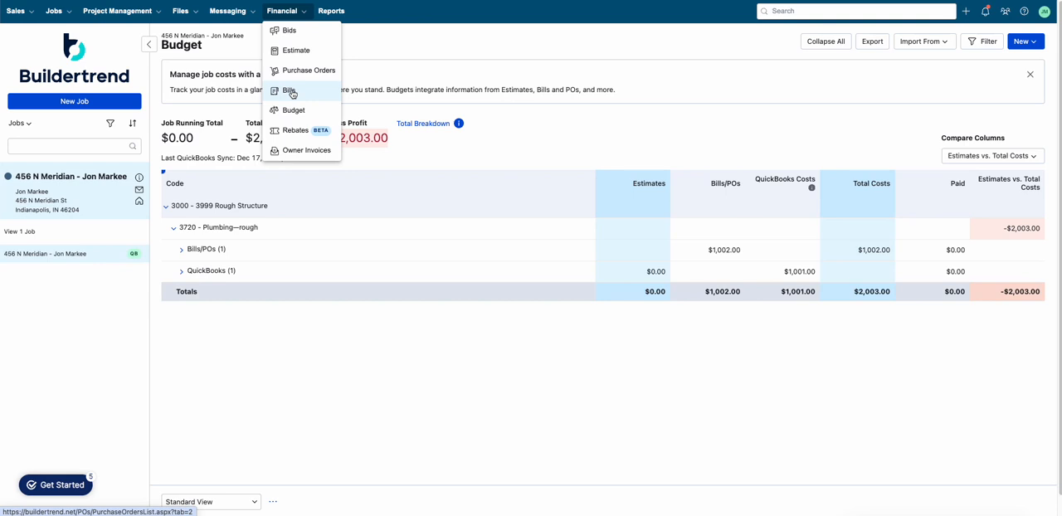
pyautogui.click(290, 92)
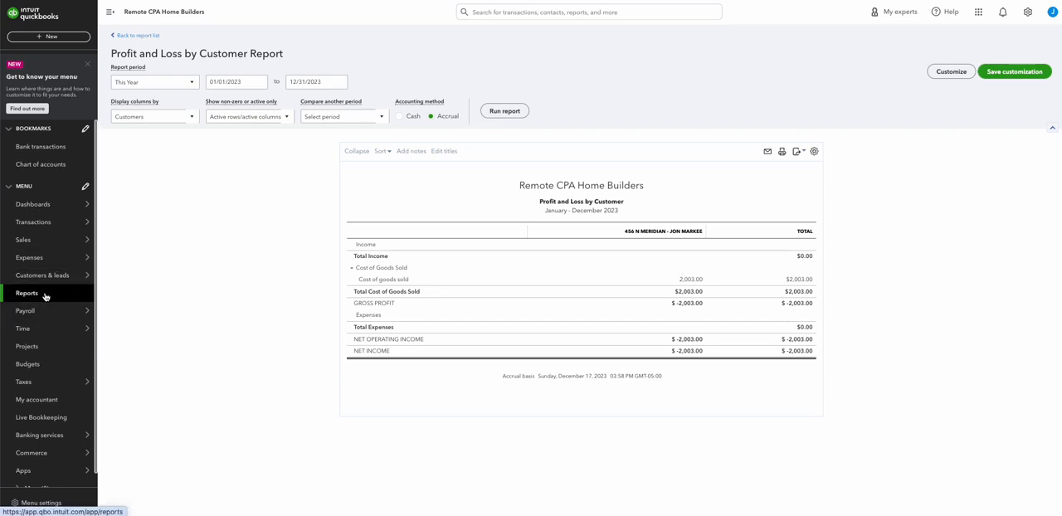
# Step: Find and open the Accounts payable aging summary report among the QuickBooks reports
pyautogui.click(46, 296)
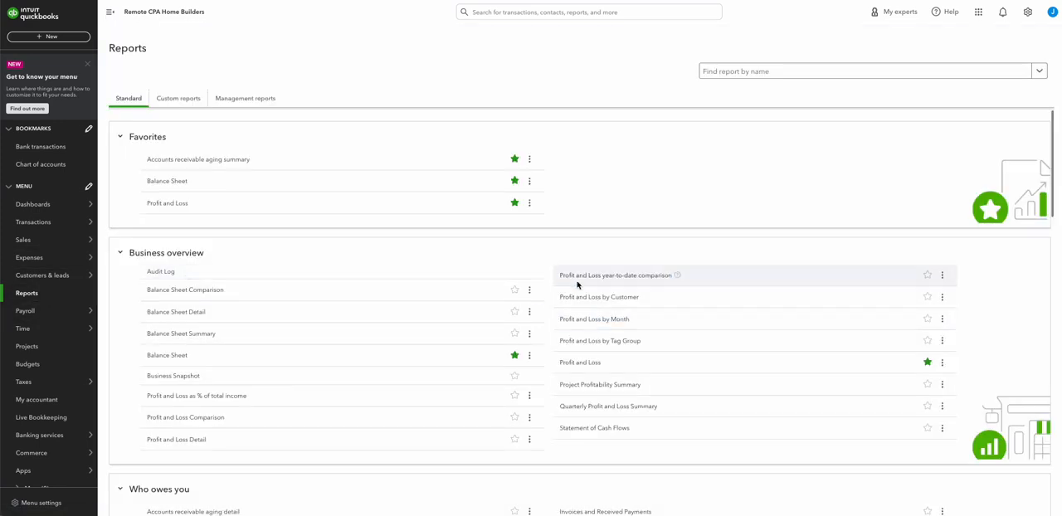
pyautogui.scroll(-3, 199, 323)
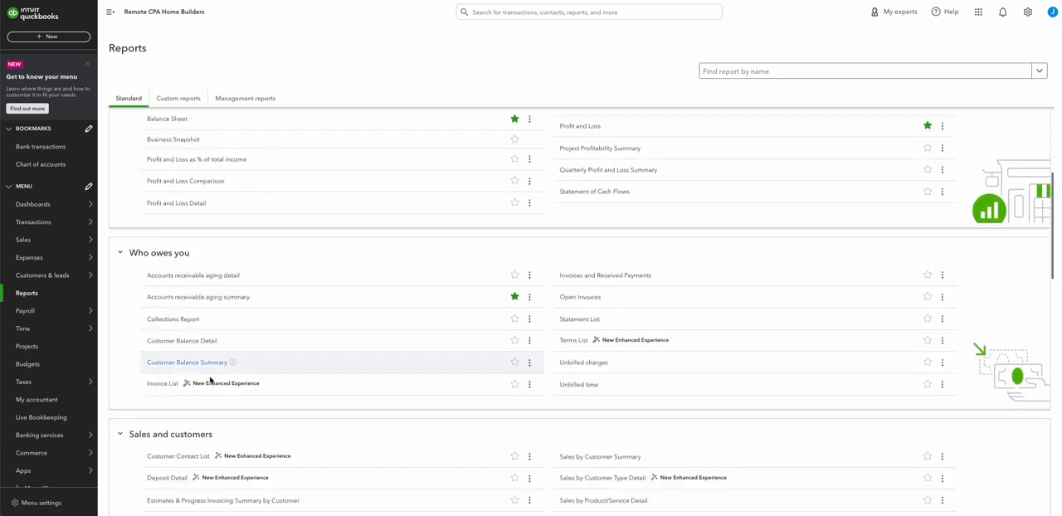
pyautogui.scroll(-1, 215, 421)
pyautogui.hotkey('ctrl', 'f')
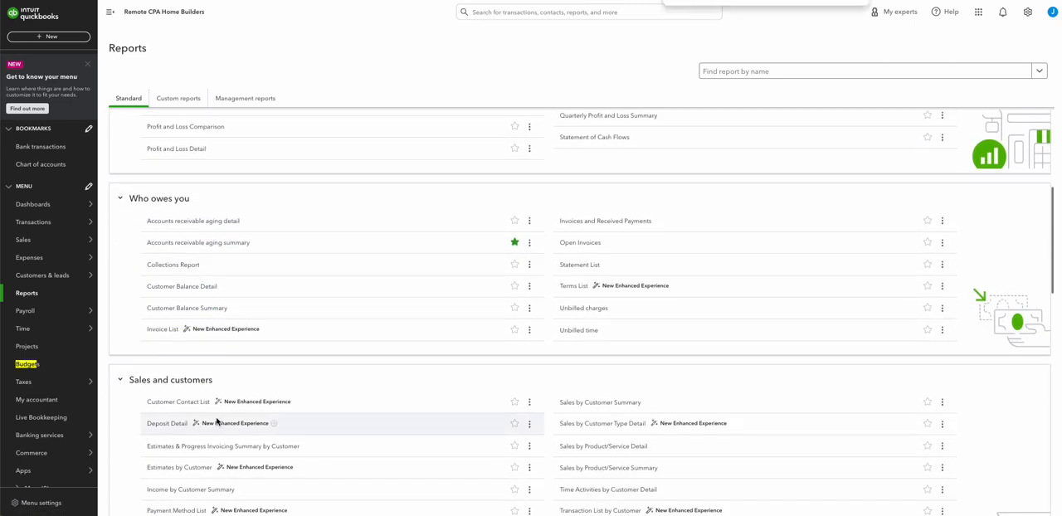
pyautogui.write('paya')
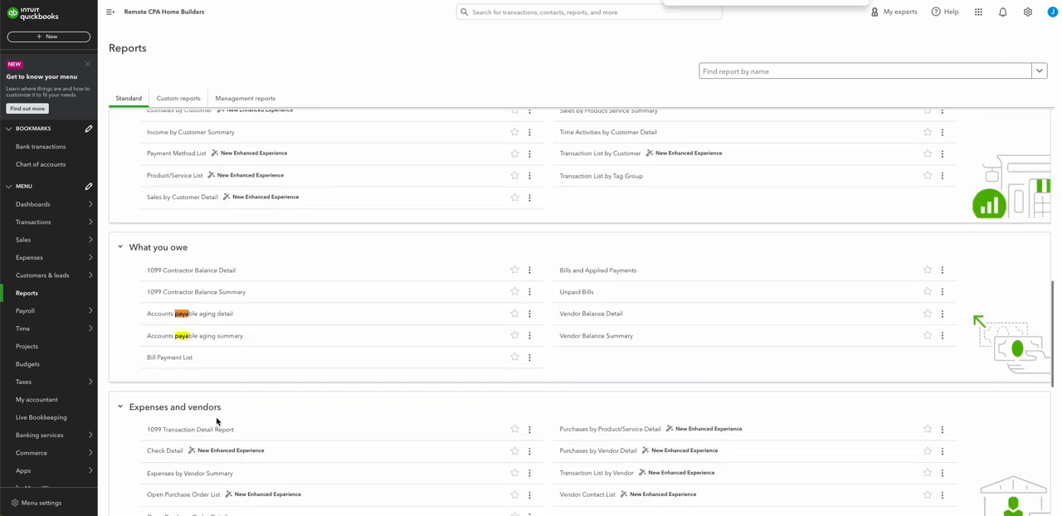
pyautogui.click(199, 337)
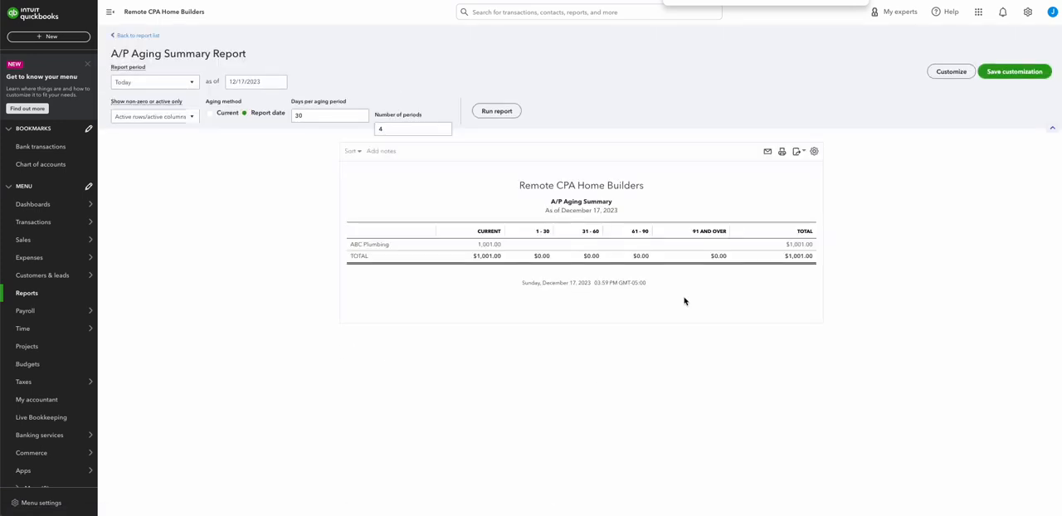
# Step: Set the A/P aging summary's as-of date to 12/31/2023 and run the report
pyautogui.click(238, 81)
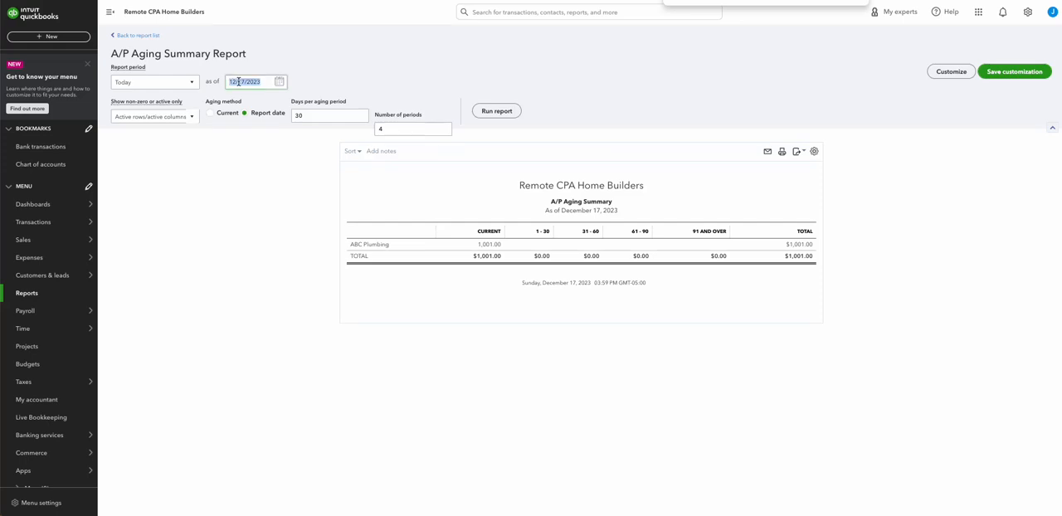
pyautogui.write('12/31/2023')
pyautogui.press('Tab')
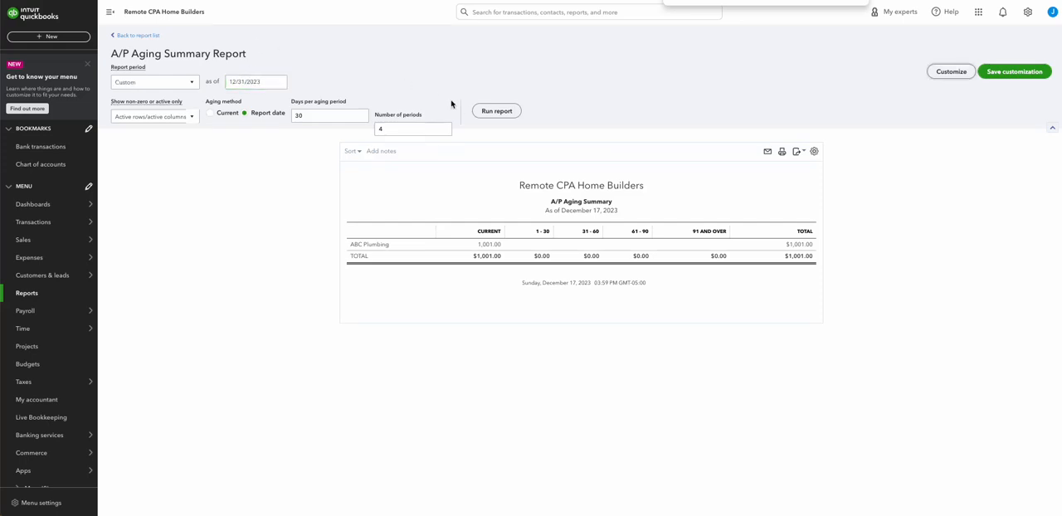
pyautogui.click(495, 110)
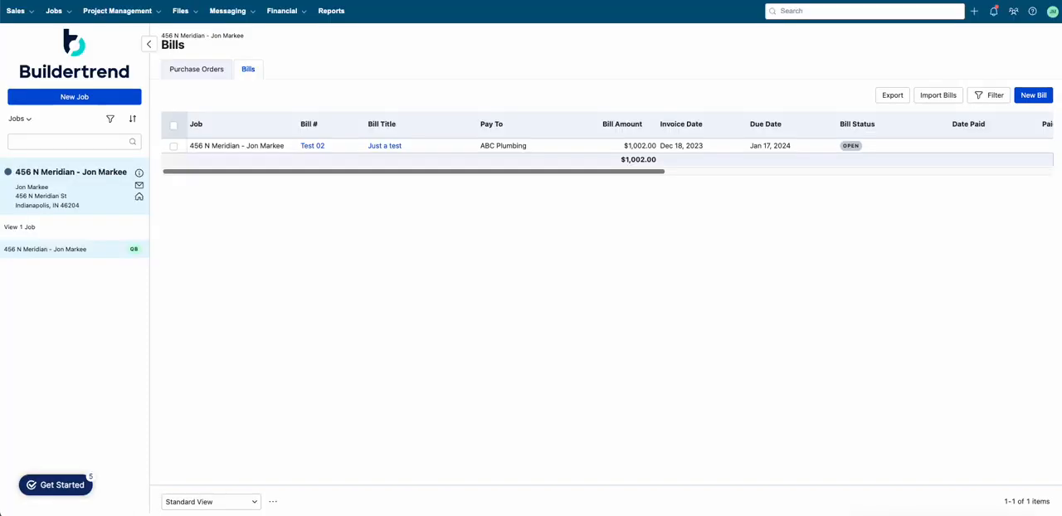
# Step: Start a new expense in QuickBooks and choose ABC Plumbing as the payee
pyautogui.click(282, 11)
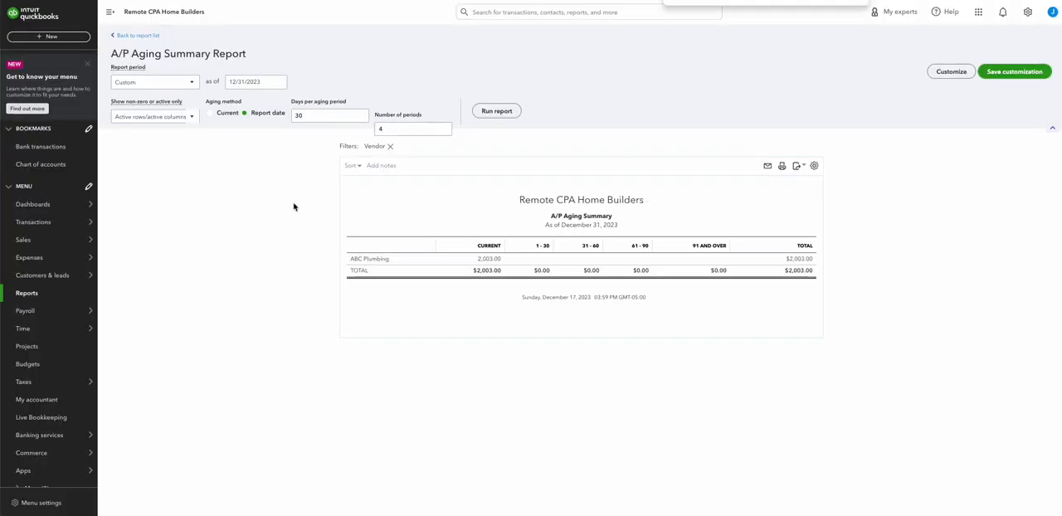
pyautogui.click(55, 40)
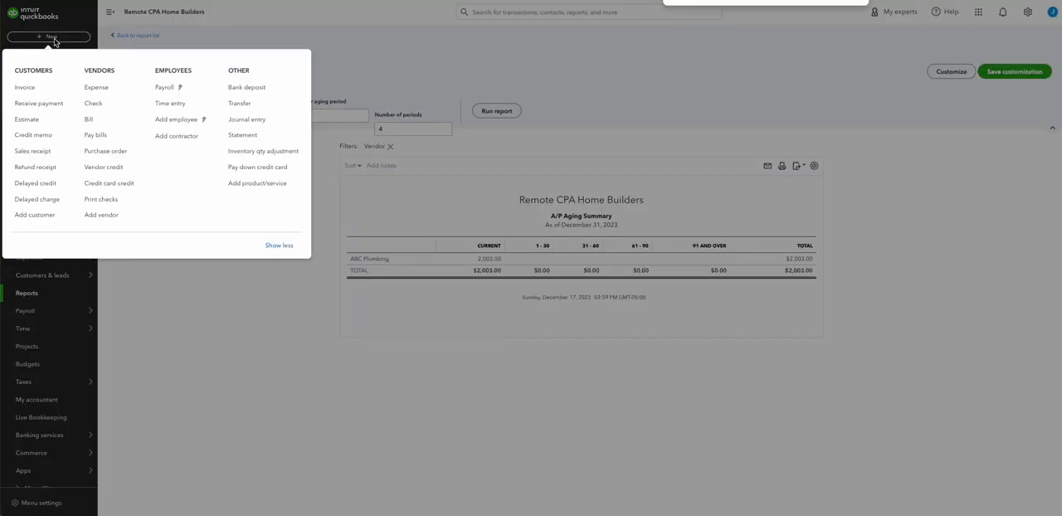
pyautogui.click(96, 88)
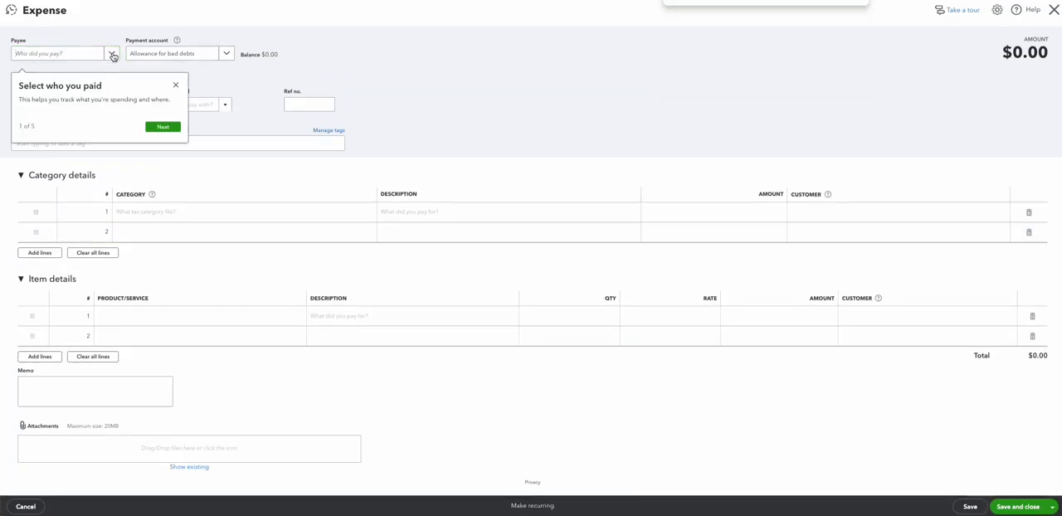
pyautogui.click(175, 84)
pyautogui.click(113, 54)
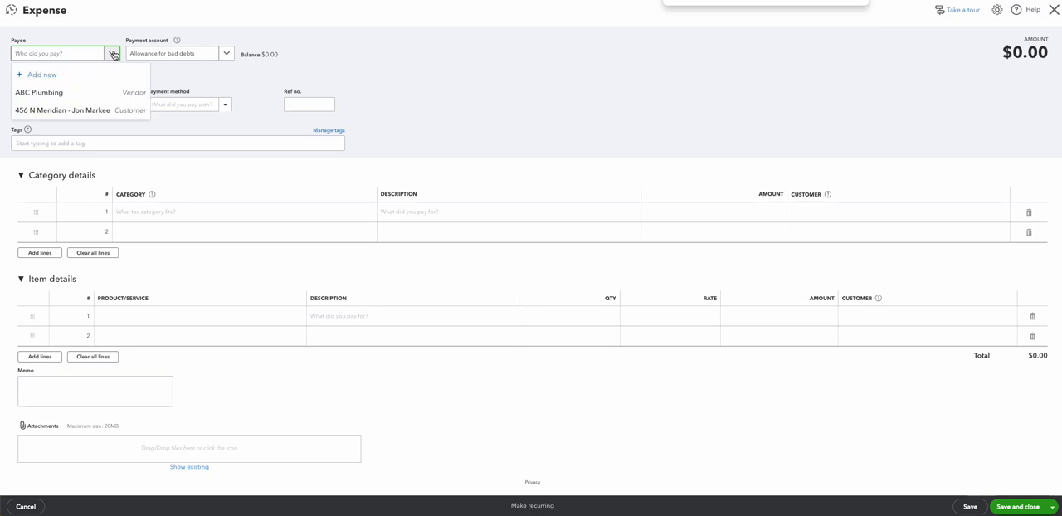
pyautogui.click(71, 93)
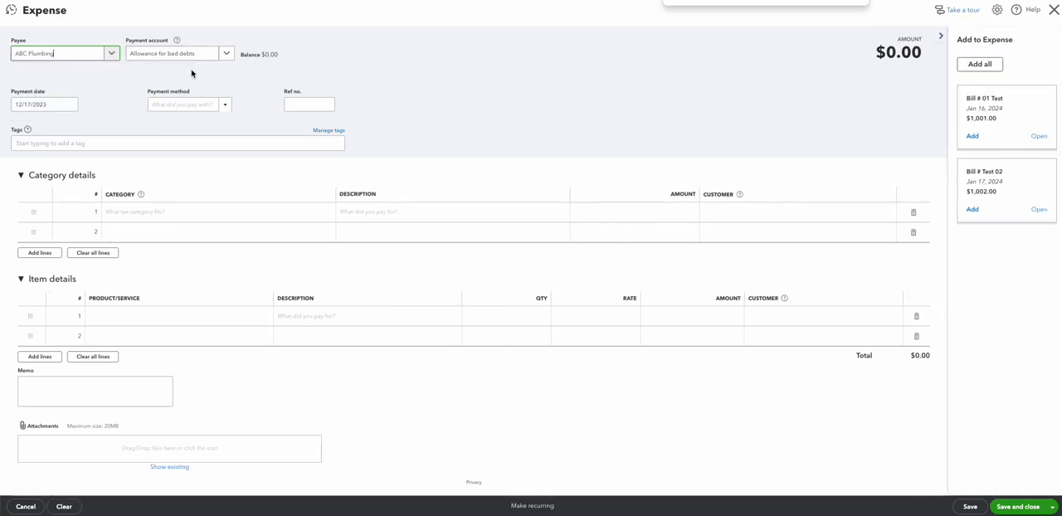
# Step: Add a new Credit Card account, with account type Credit Card, as the expense's payment account
pyautogui.click(225, 55)
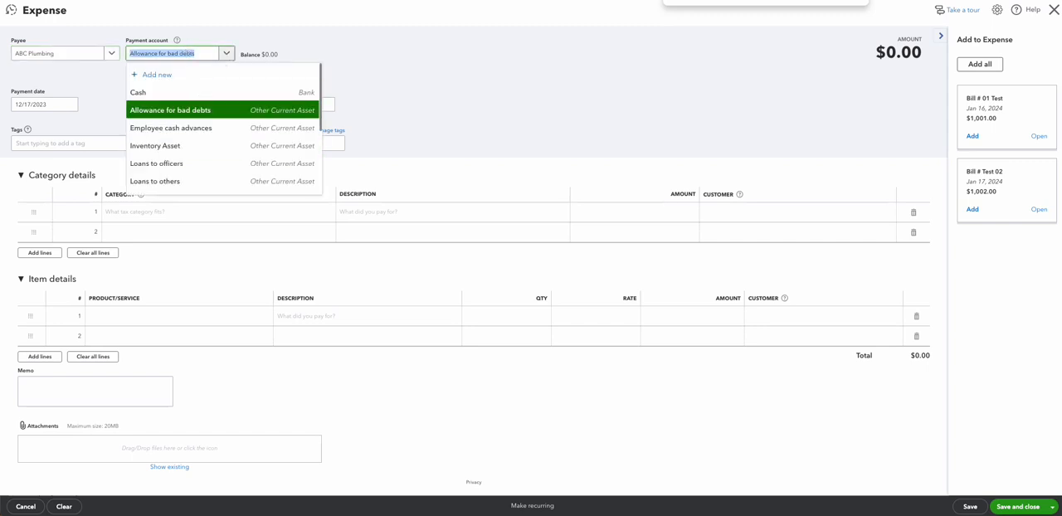
pyautogui.write('cred')
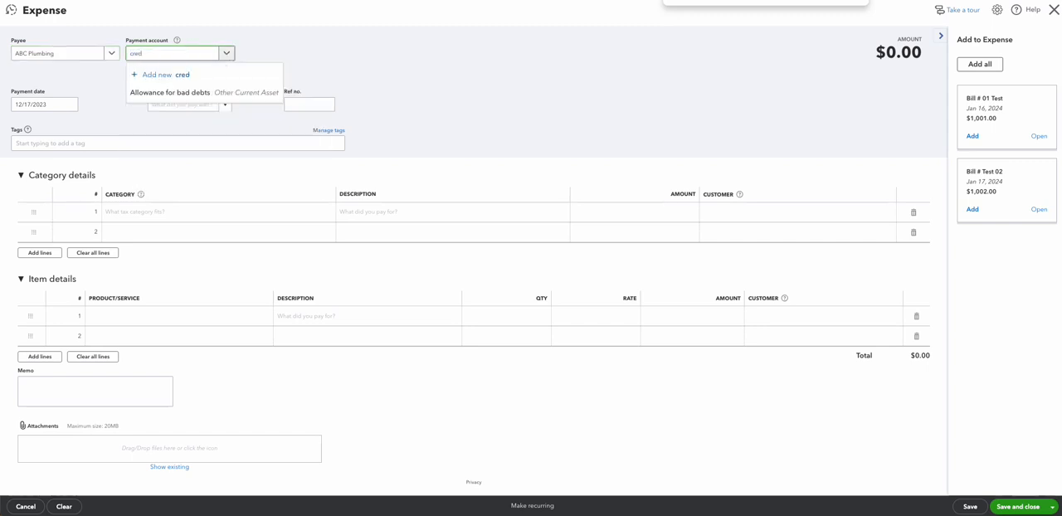
pyautogui.press('BackSpace')
pyautogui.press('BackSpace')
pyautogui.press('BackSpace')
pyautogui.write('ar')
pyautogui.press('BackSpace')
pyautogui.press('BackSpace')
pyautogui.press('BackSpace')
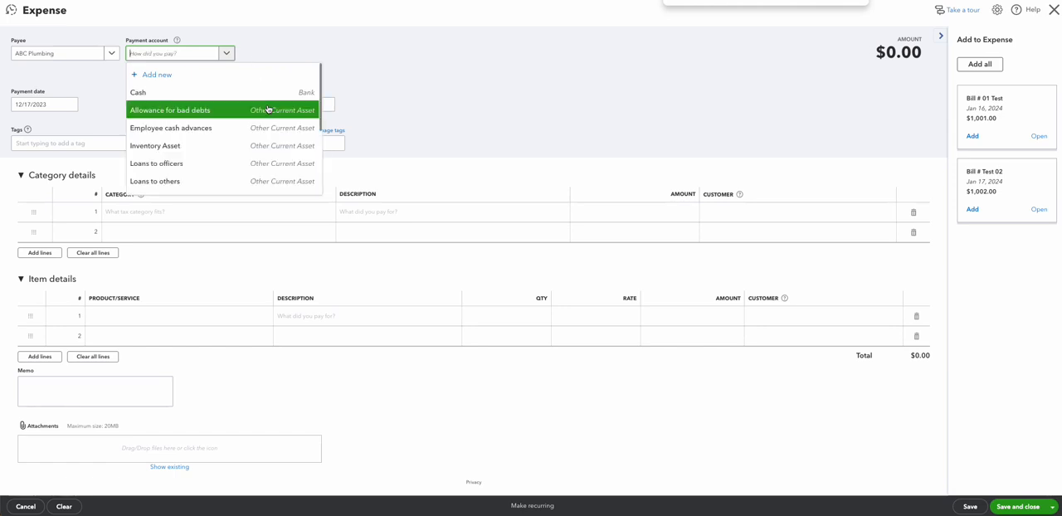
pyautogui.scroll(-10, 304, 150)
pyautogui.scroll(10, 249, 158)
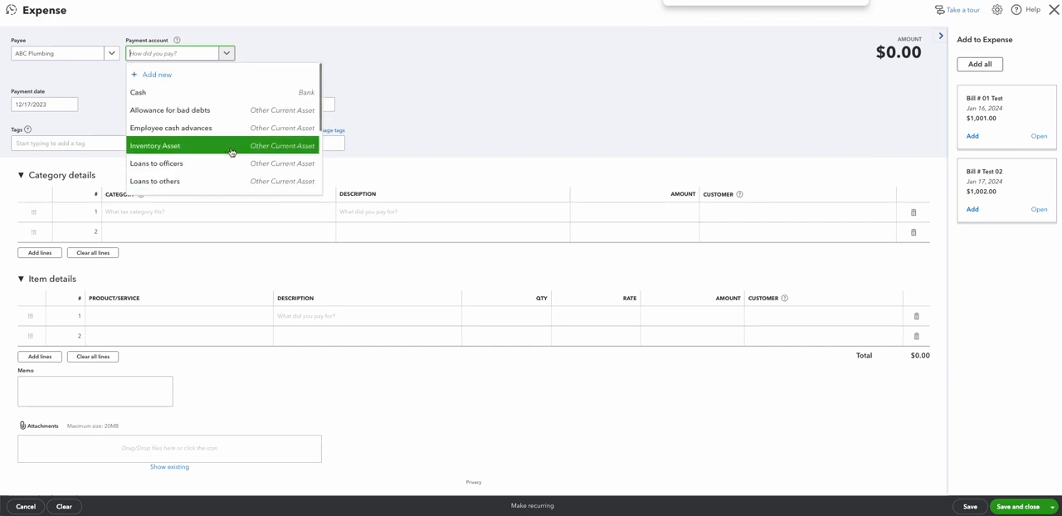
pyautogui.scroll(-2, 239, 144)
pyautogui.scroll(-2, 239, 144)
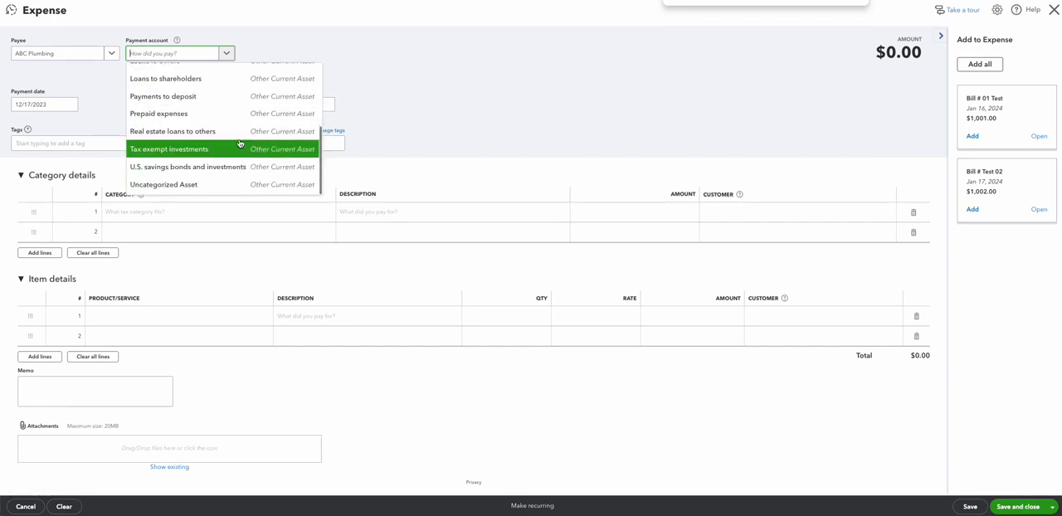
pyautogui.scroll(5, 232, 124)
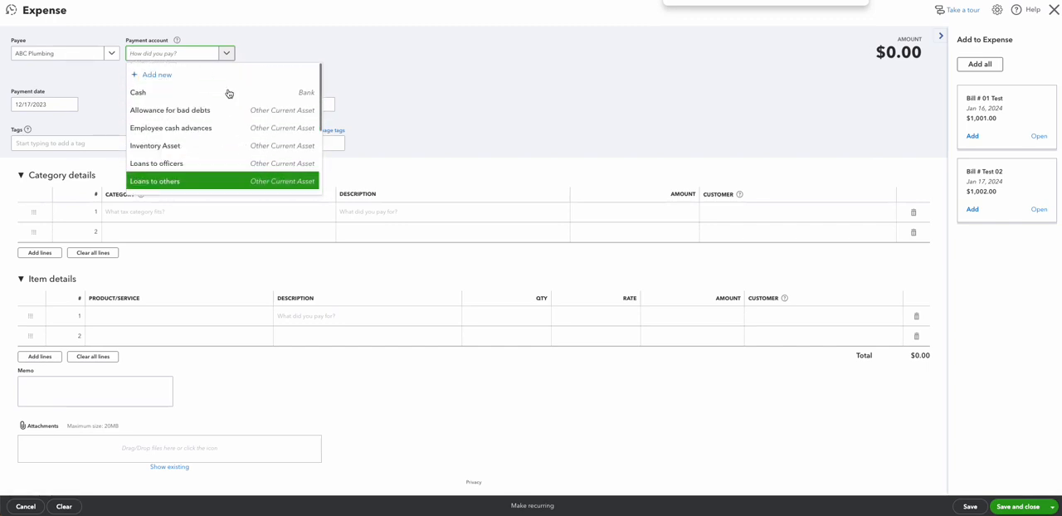
pyautogui.click(167, 77)
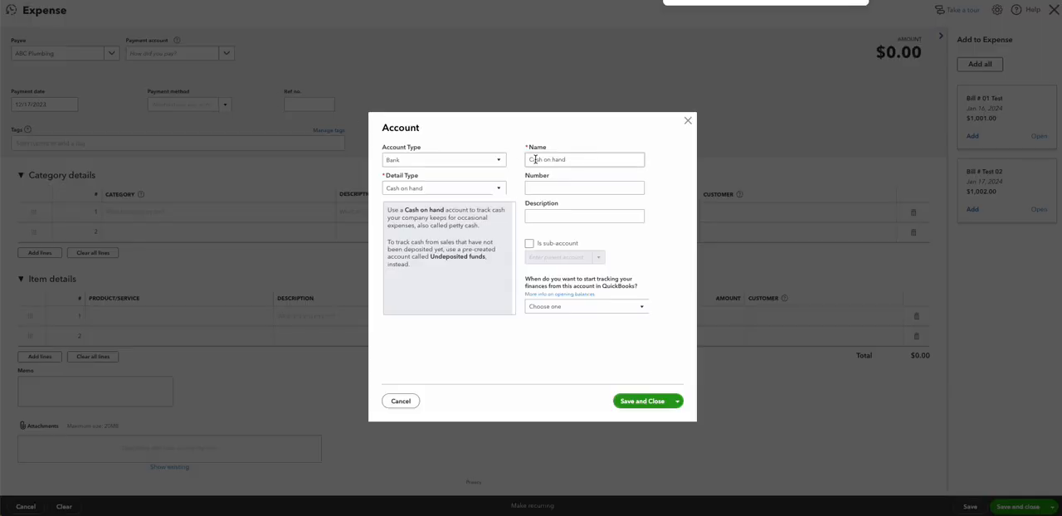
pyautogui.click(478, 164)
pyautogui.click(468, 202)
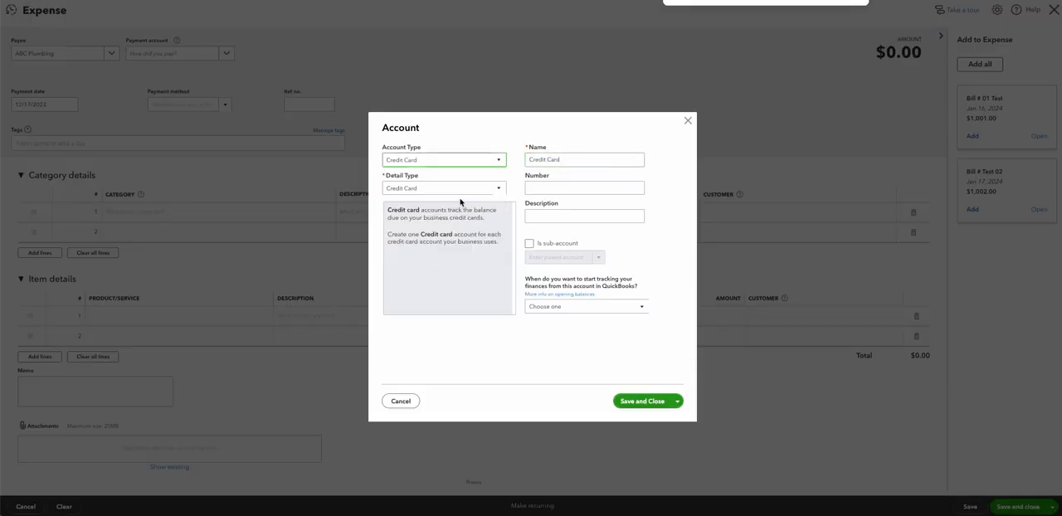
pyautogui.click(652, 405)
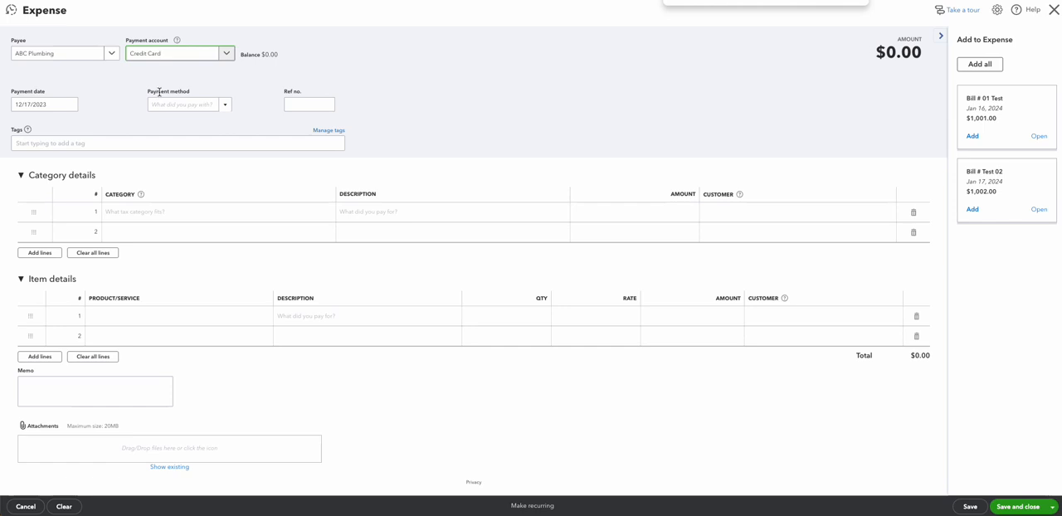
pyautogui.click(110, 56)
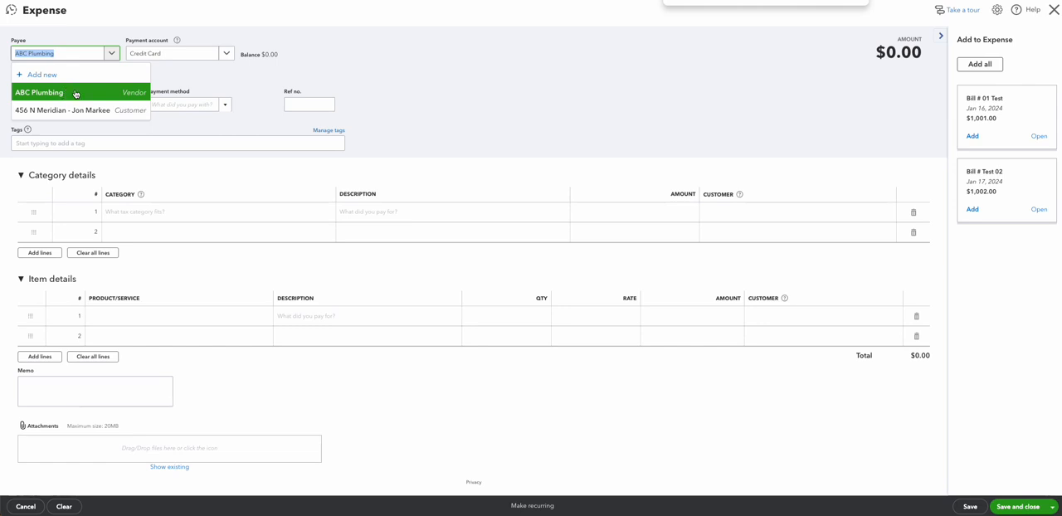
pyautogui.click(70, 92)
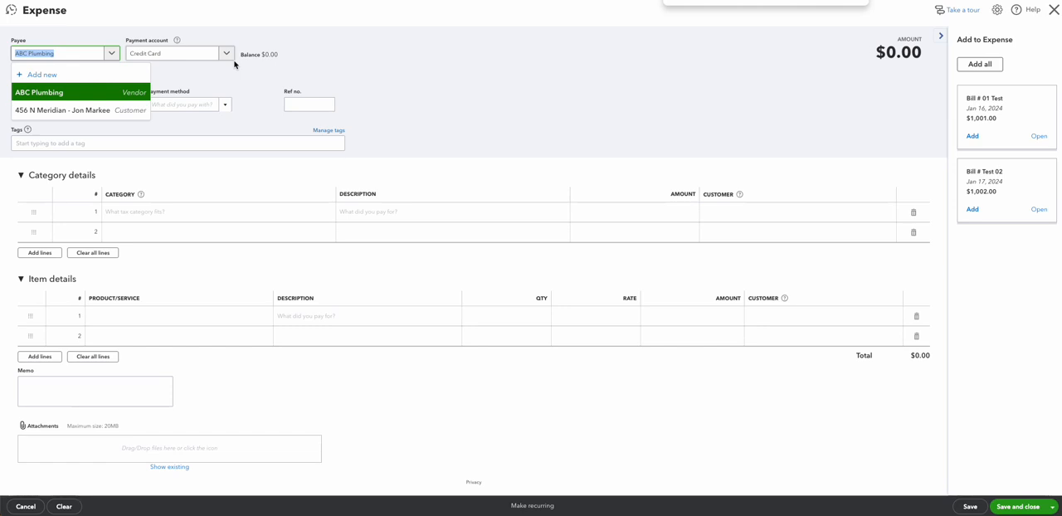
pyautogui.click(337, 70)
# Step: Fill the first item line with 1210 - Lot clearing, amount 12.99, and the job as customer
pyautogui.click(166, 316)
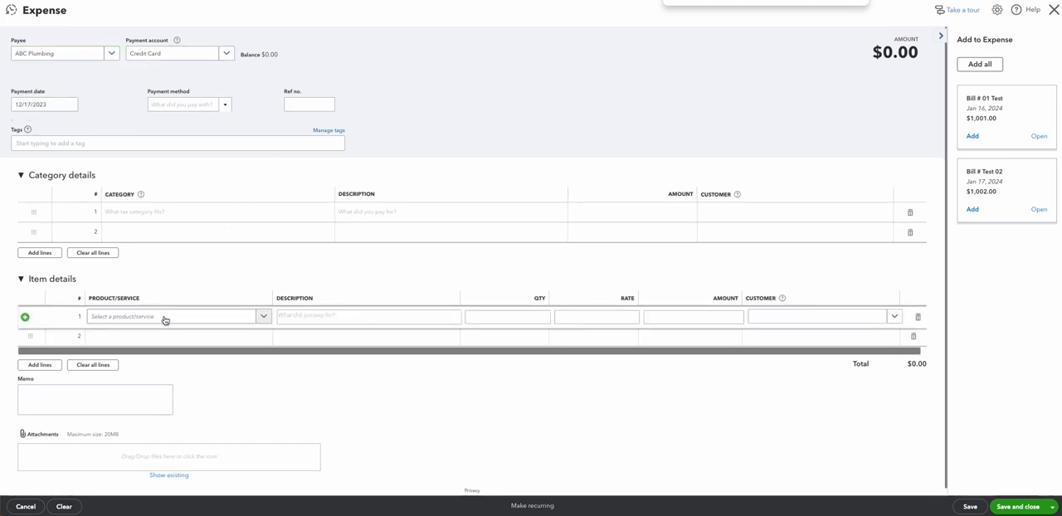
pyautogui.click(166, 320)
pyautogui.scroll(-2, 182, 406)
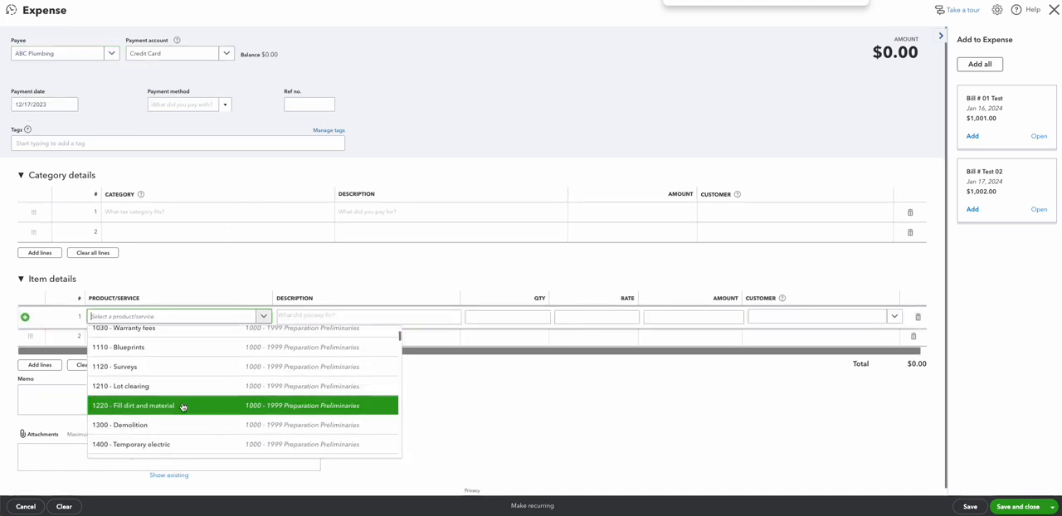
pyautogui.click(175, 392)
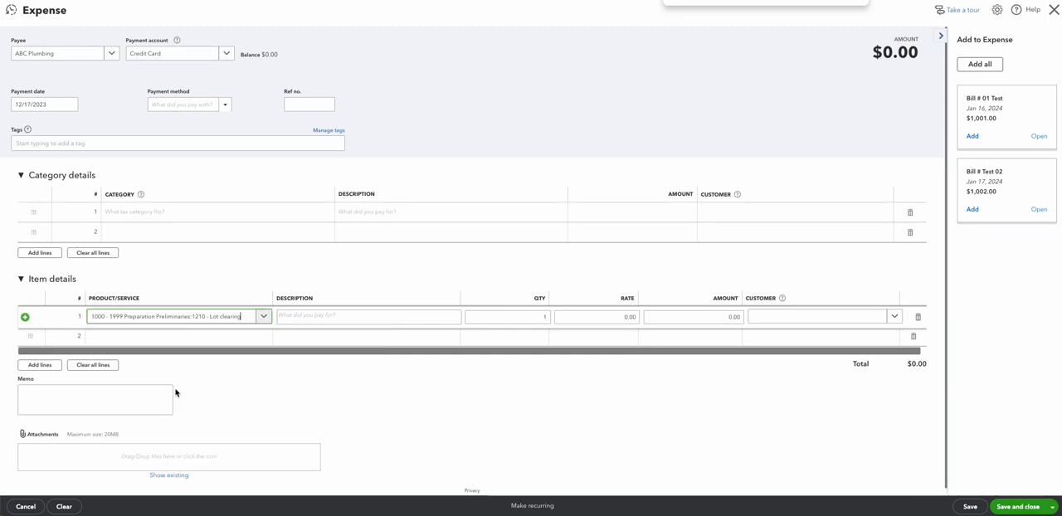
pyautogui.click(672, 317)
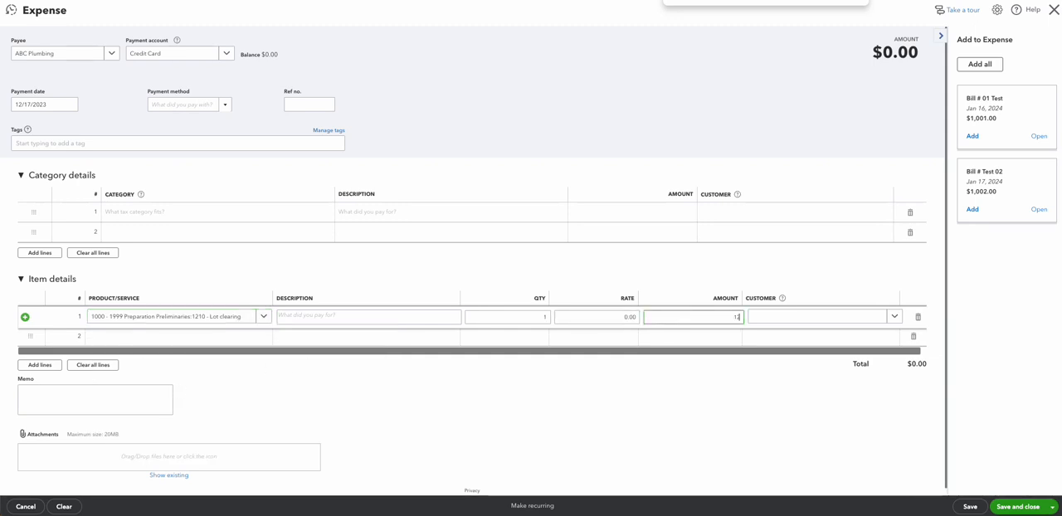
pyautogui.write('12.99')
pyautogui.press('Tab')
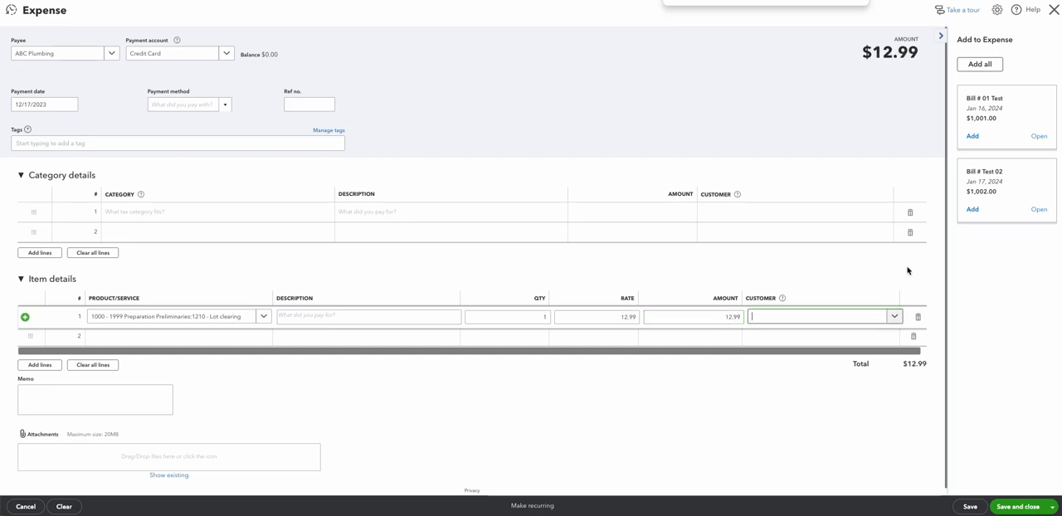
pyautogui.click(899, 321)
pyautogui.click(832, 354)
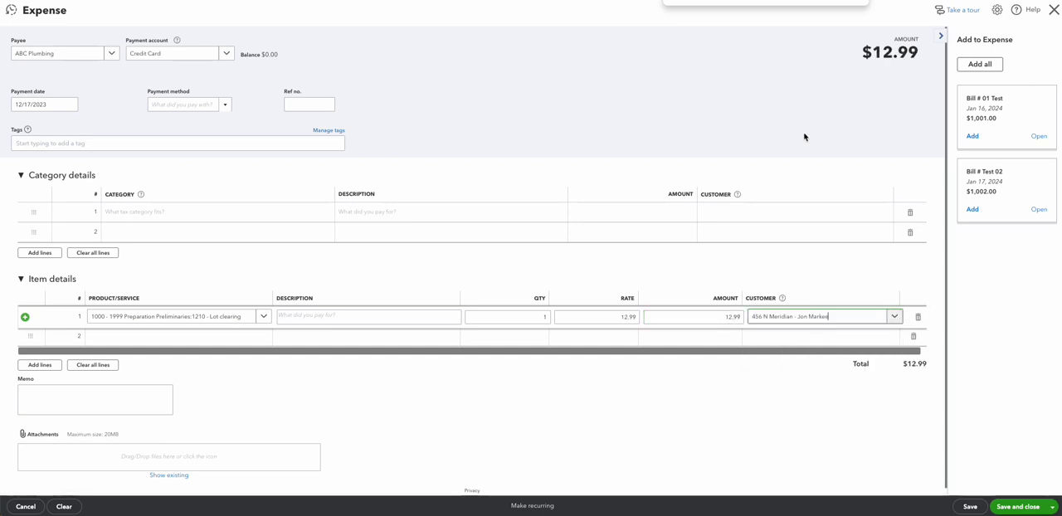
pyautogui.click(805, 137)
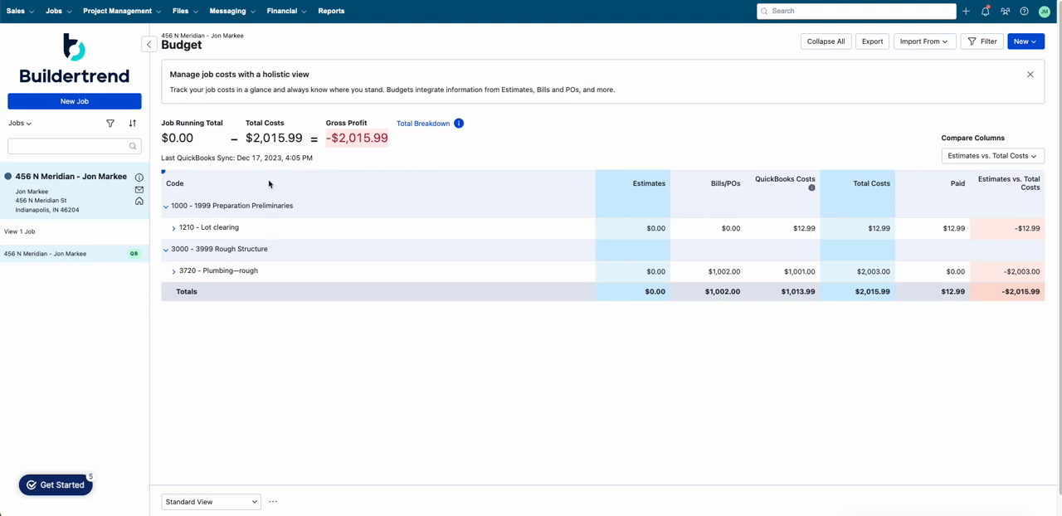
# Step: Expand the 1210 - Lot clearing budget line and view the synced QuickBooks expense details
pyautogui.click(174, 229)
pyautogui.click(183, 251)
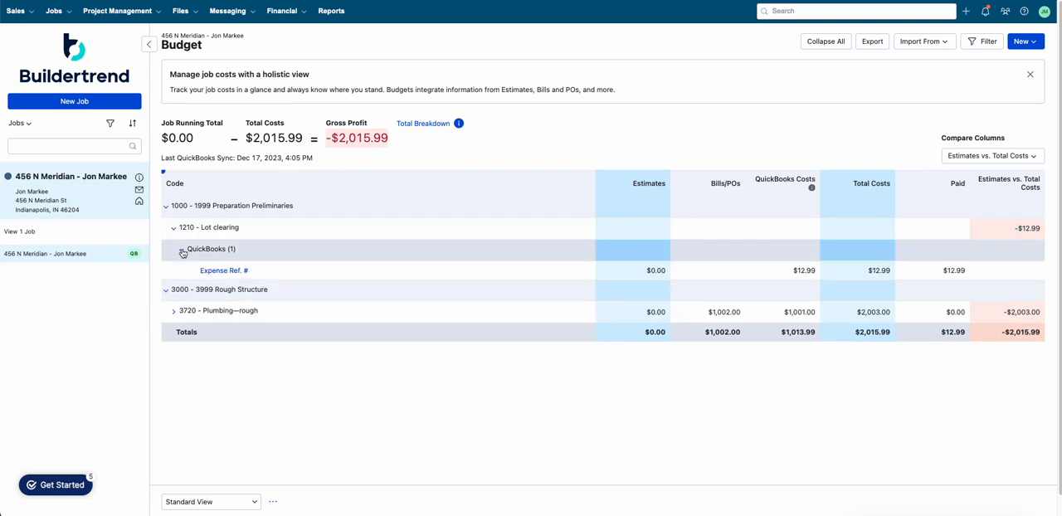
pyautogui.click(243, 270)
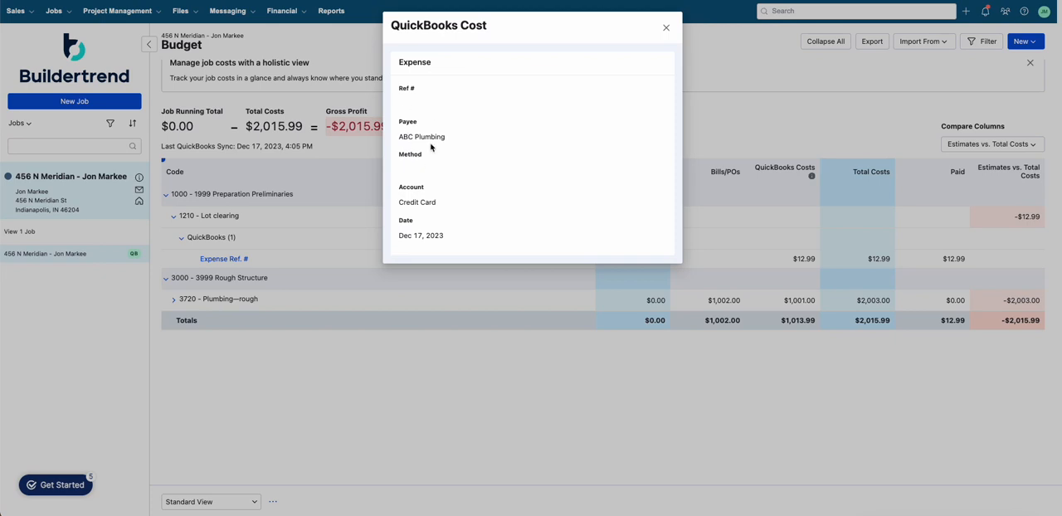
pyautogui.click(665, 31)
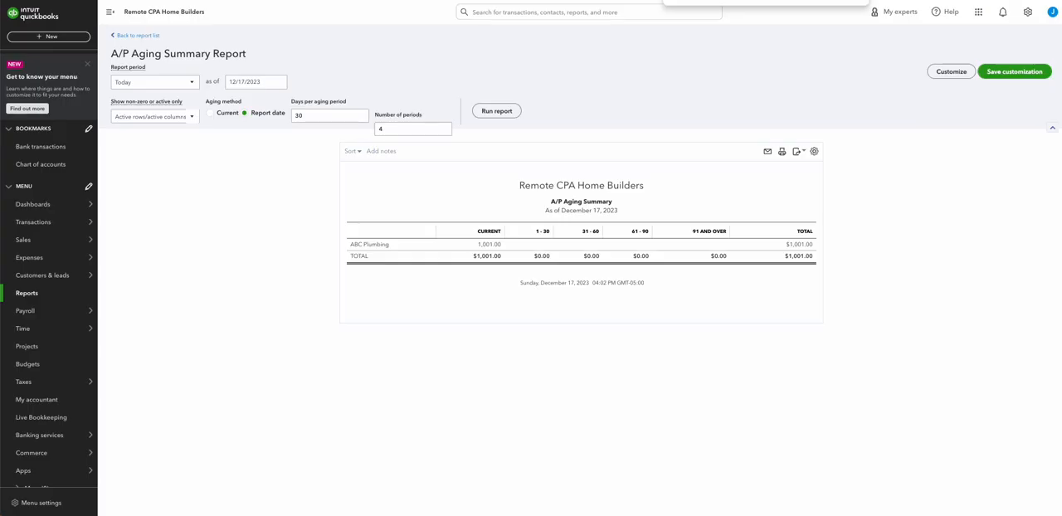
# Step: Reopen the saved expense from recent transactions, close it, and rerun the A/P aging summary report
pyautogui.click(603, 17)
pyautogui.click(469, 85)
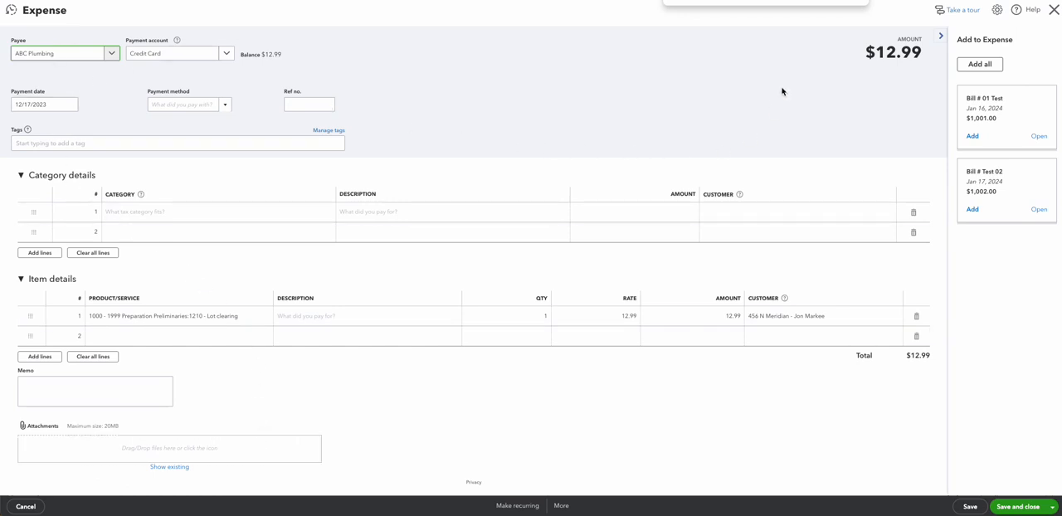
pyautogui.click(1054, 9)
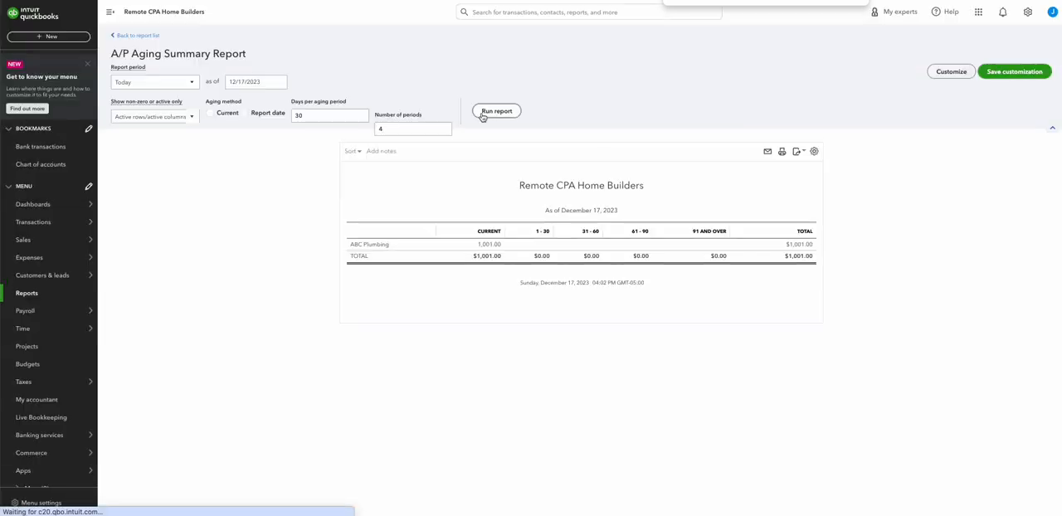
pyautogui.click(482, 115)
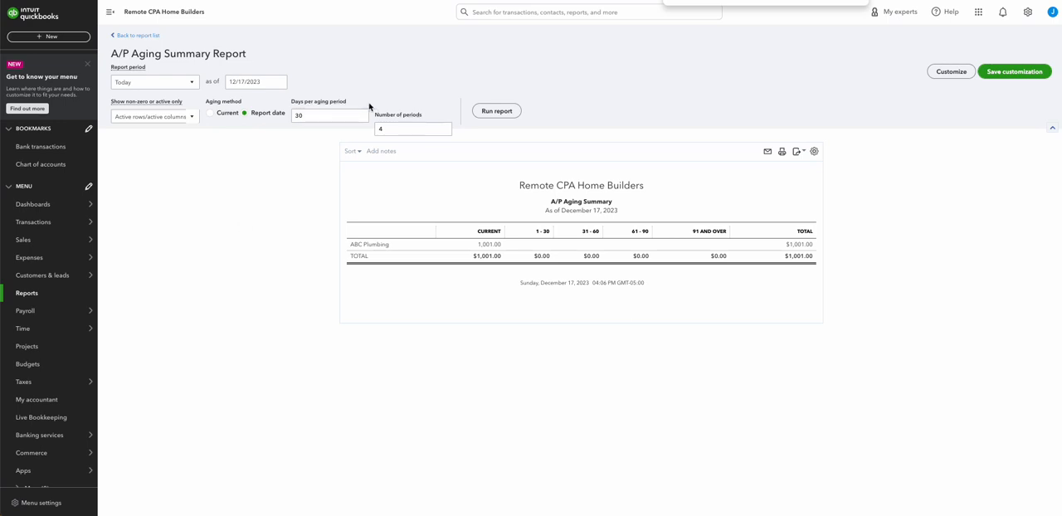
# Step: Open the Dext login page in a new browser tab
pyautogui.press('super+t')
pyautogui.write('dexp')
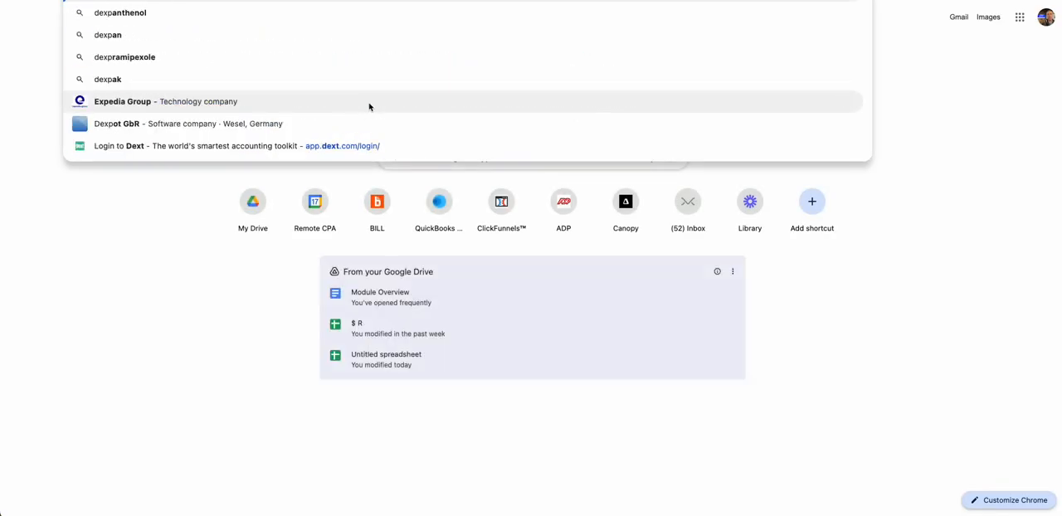
pyautogui.press('BackSpace')
pyautogui.write('t')
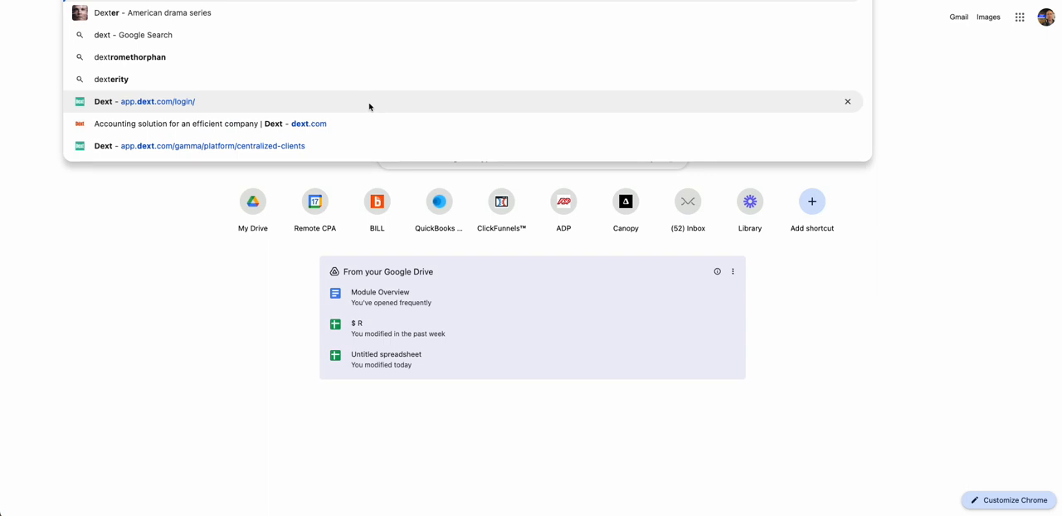
pyautogui.click(369, 103)
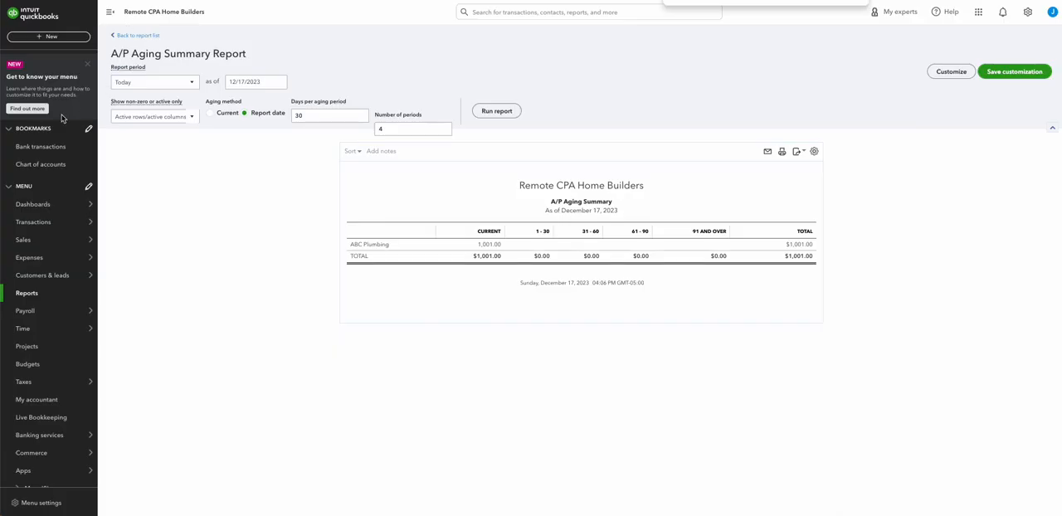
# Step: Go to the QuickBooks home dashboard
pyautogui.click(54, 38)
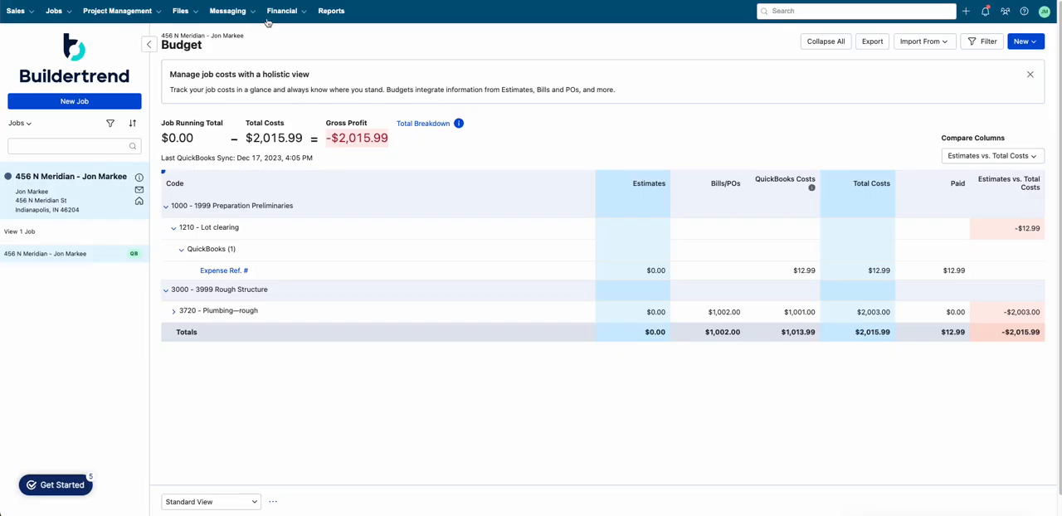
pyautogui.moveTo(278, 12)
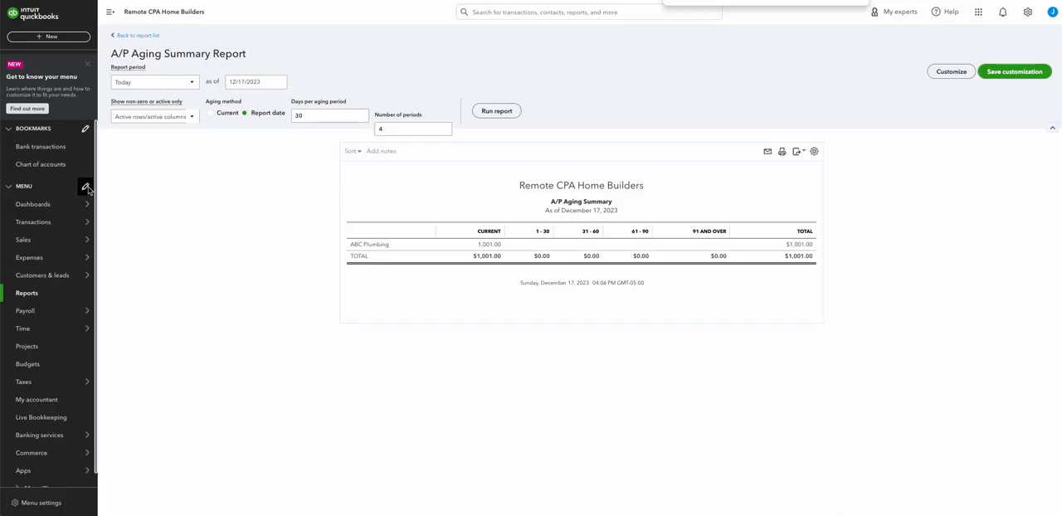
pyautogui.moveTo(86, 203)
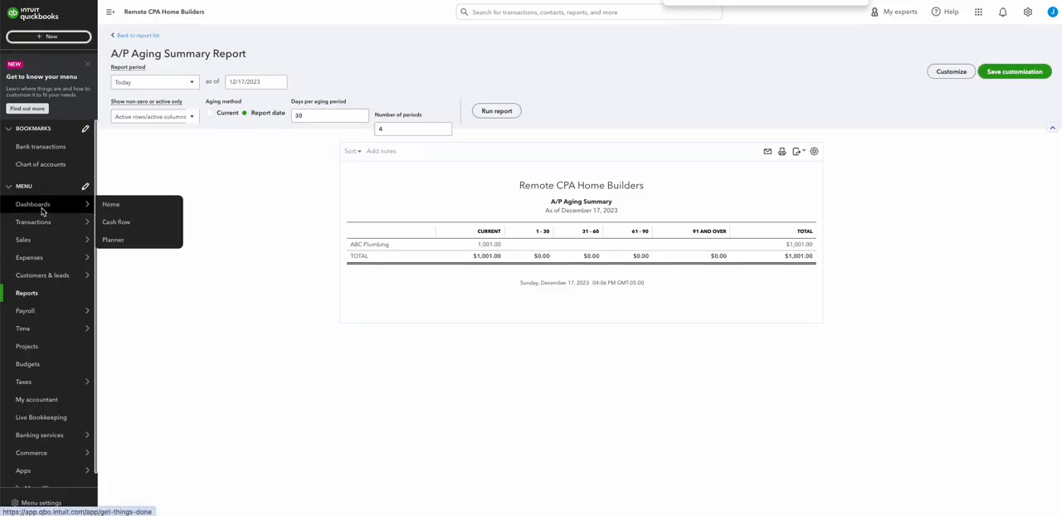
pyautogui.click(32, 207)
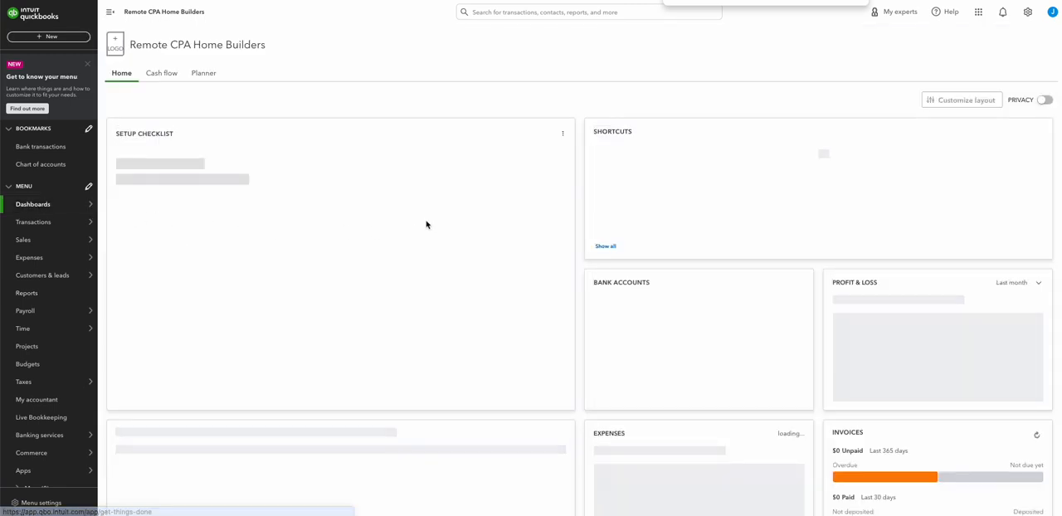